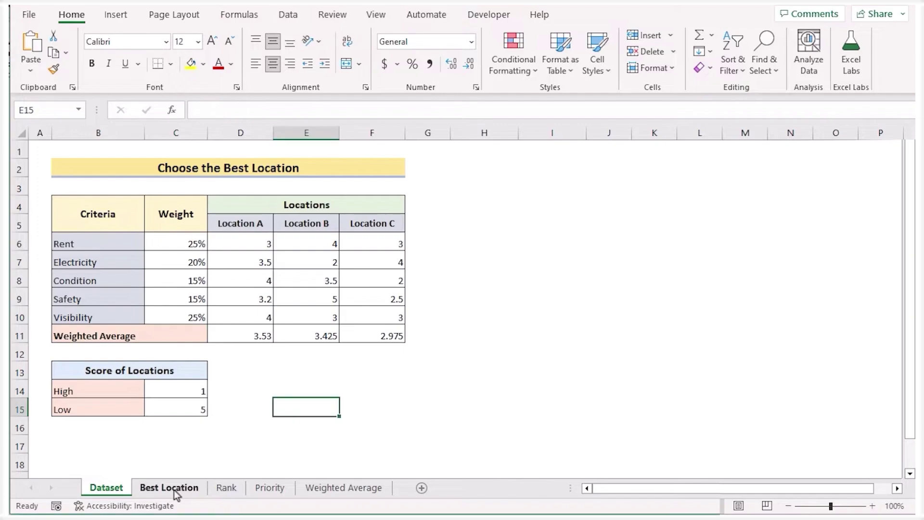
Look through the Rank, Priority and Weighted Average sheets of the workbook
left_click(223, 489)
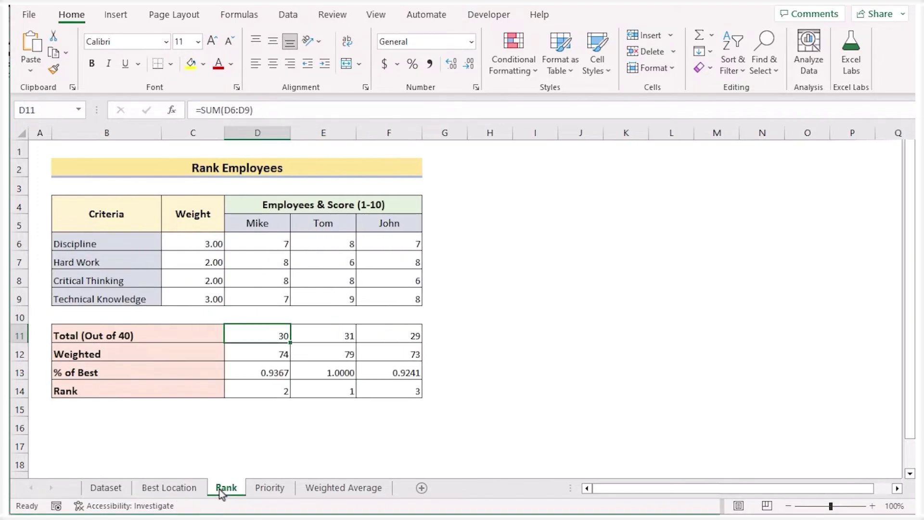
left_click(264, 489)
left_click(357, 490)
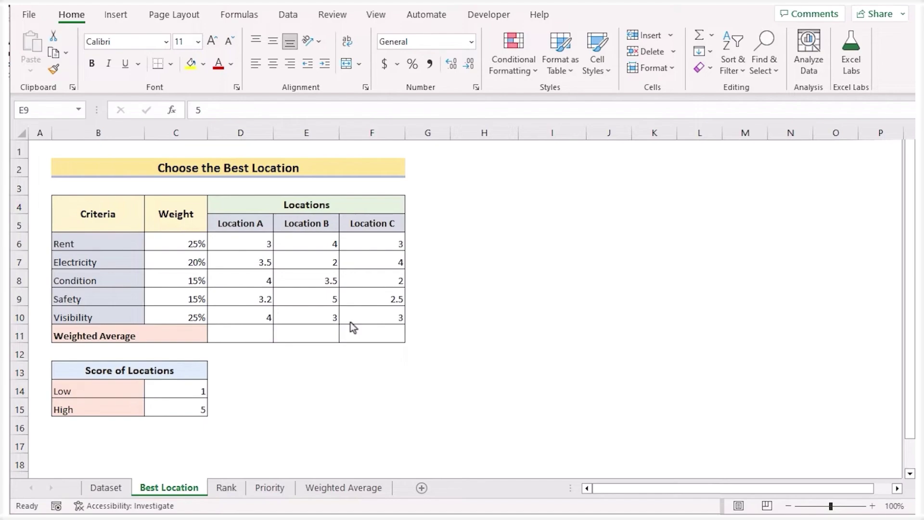
Examine the criteria, weight and location columns and the Score of Locations table on the Best Location sheet
left_click(123, 220)
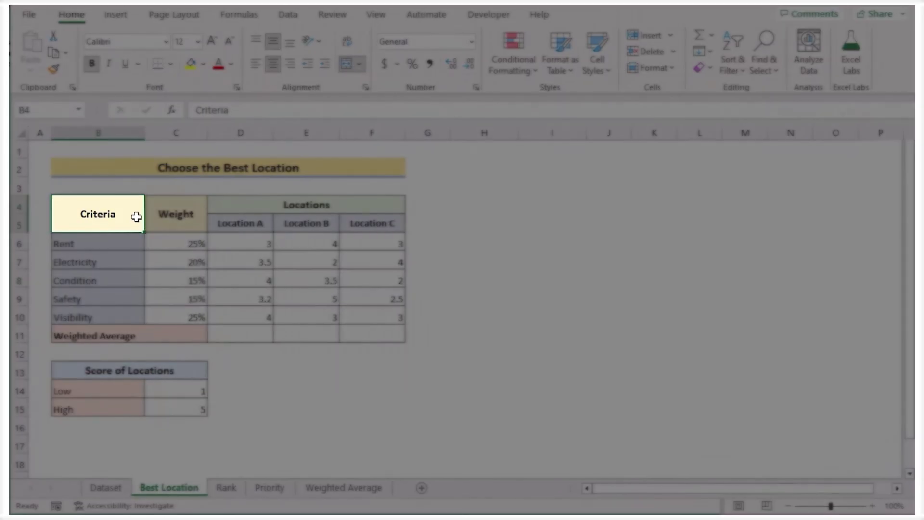
left_click(164, 224)
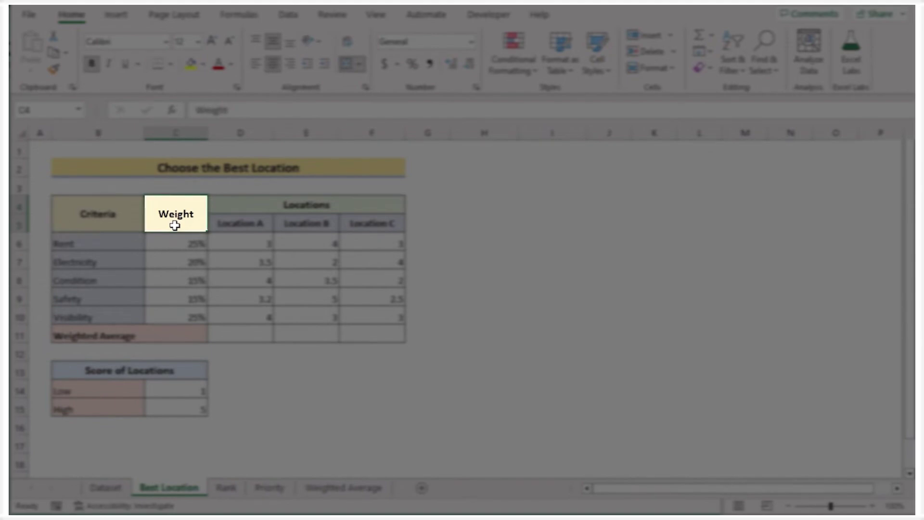
left_click(278, 206)
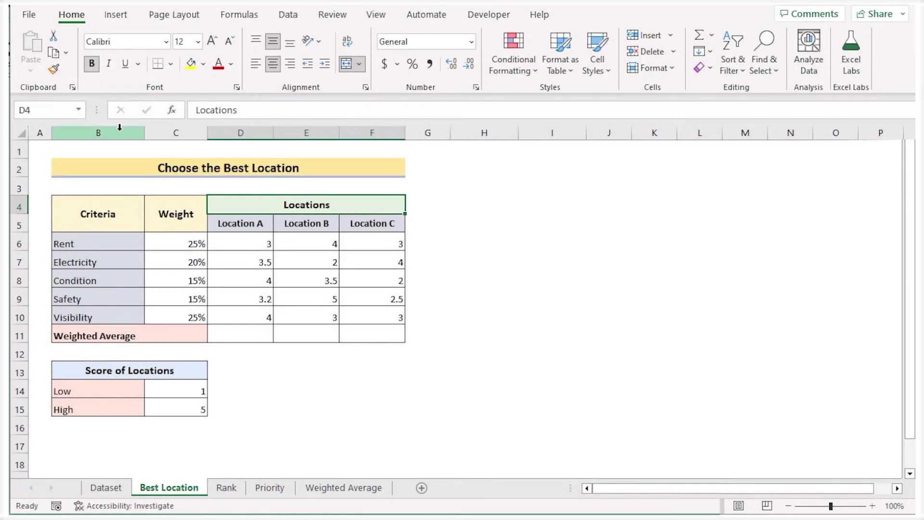
left_click(120, 130)
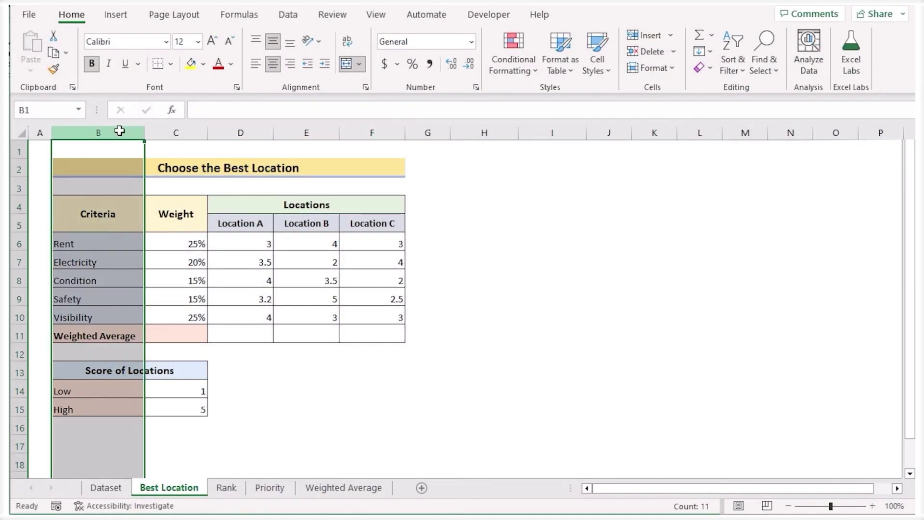
left_click(174, 131)
left_click(256, 134)
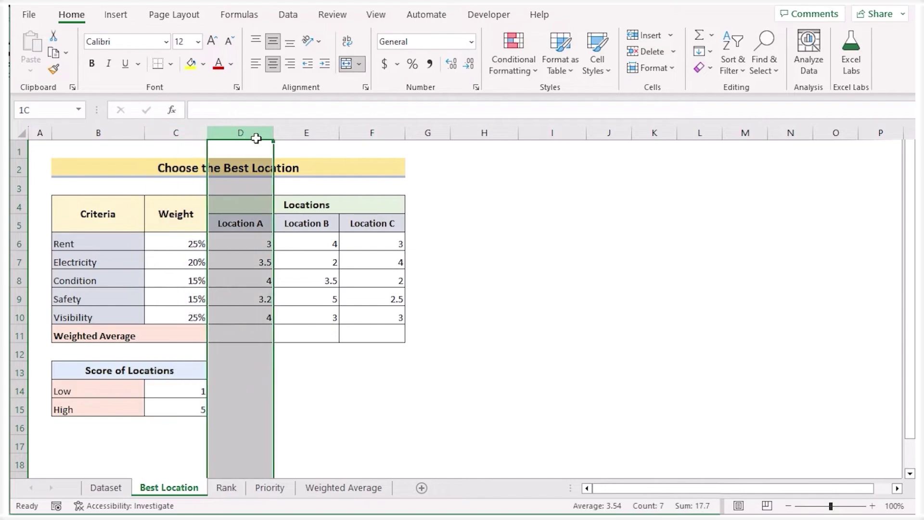
left_click(303, 134)
left_click(386, 133)
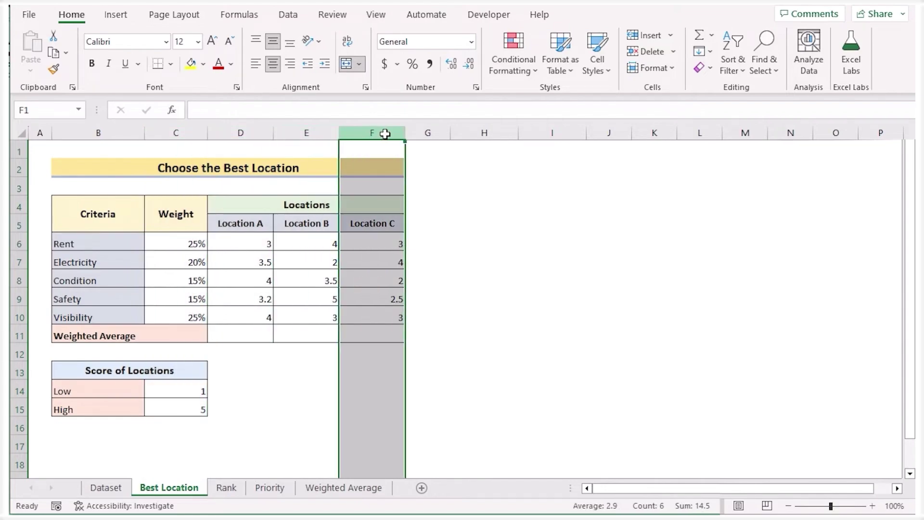
left_click(194, 368)
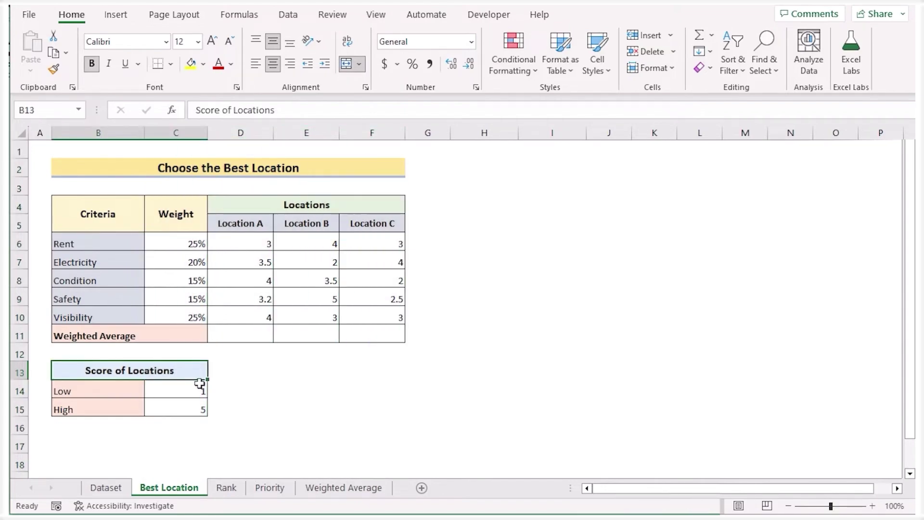
left_click(114, 392)
left_click(186, 392)
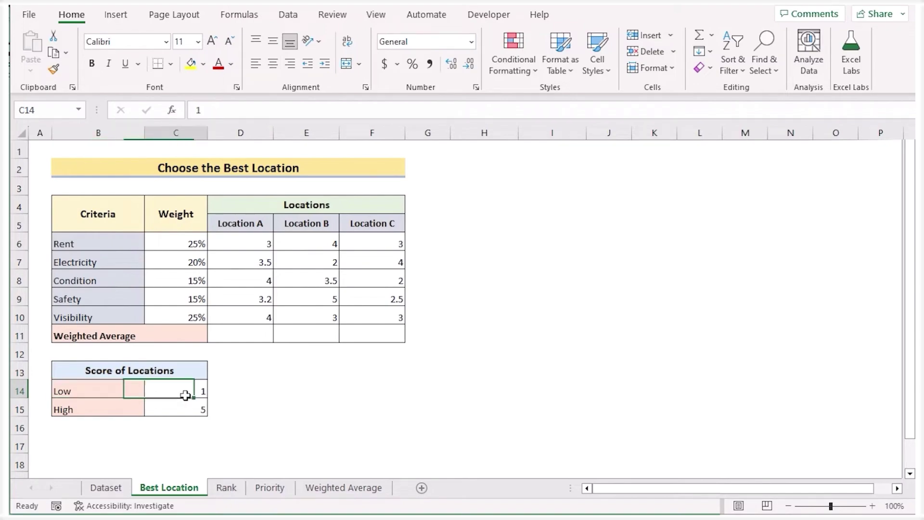
left_click(177, 408)
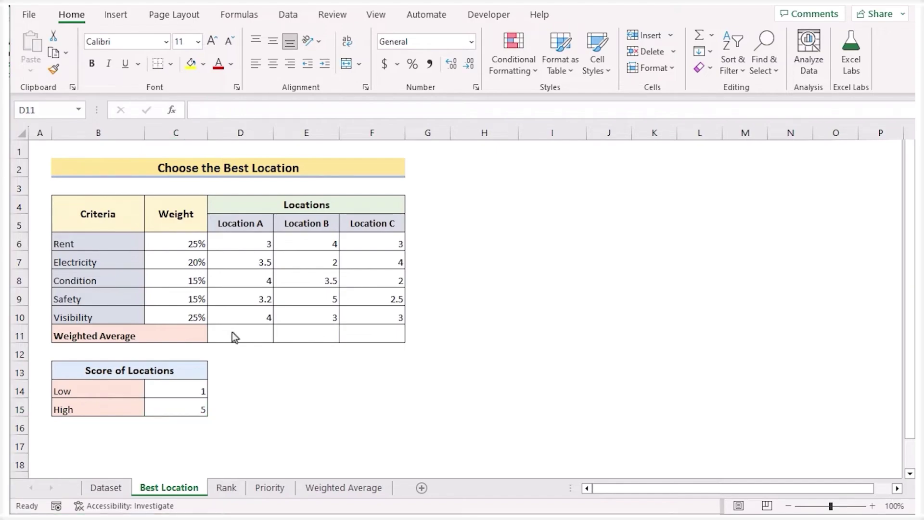
Begin Location A's weighted average formula in D11 with =SUMPRODUCT(D6:D10,$C$6:$C$10)
double_click(232, 334)
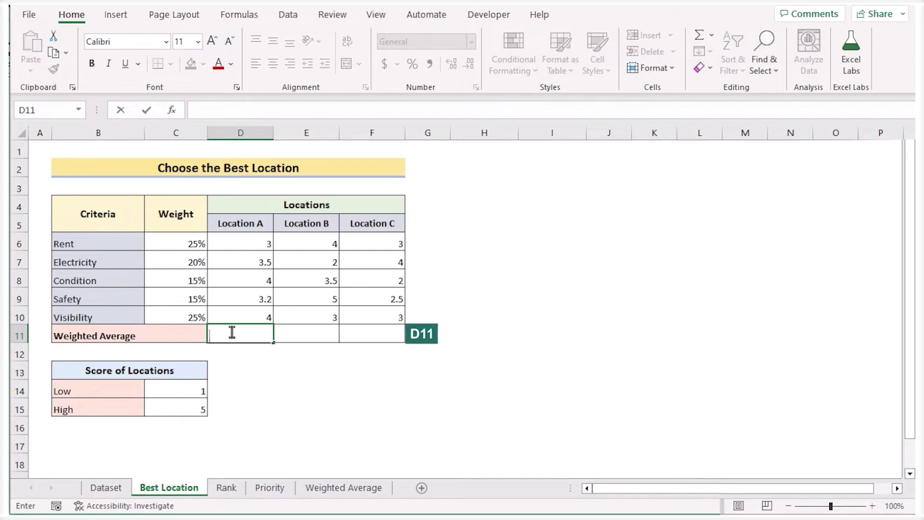
type("=")
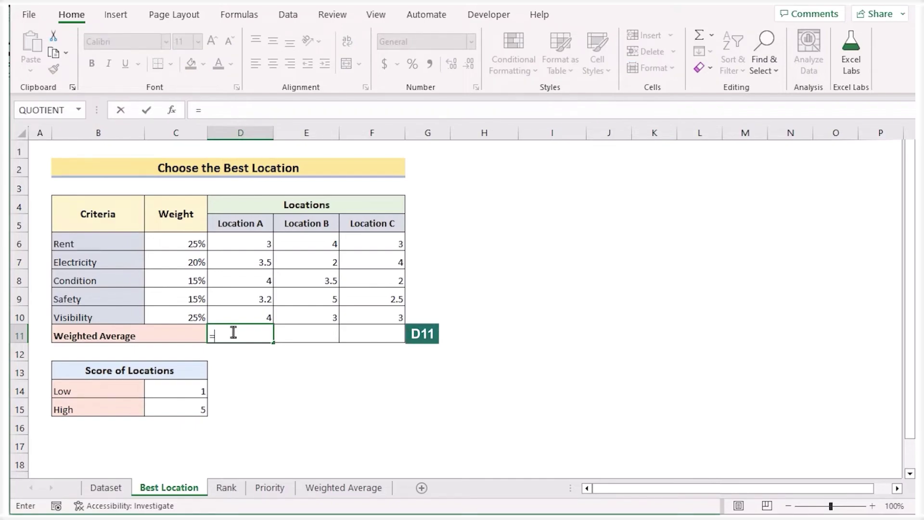
type("SUMPR")
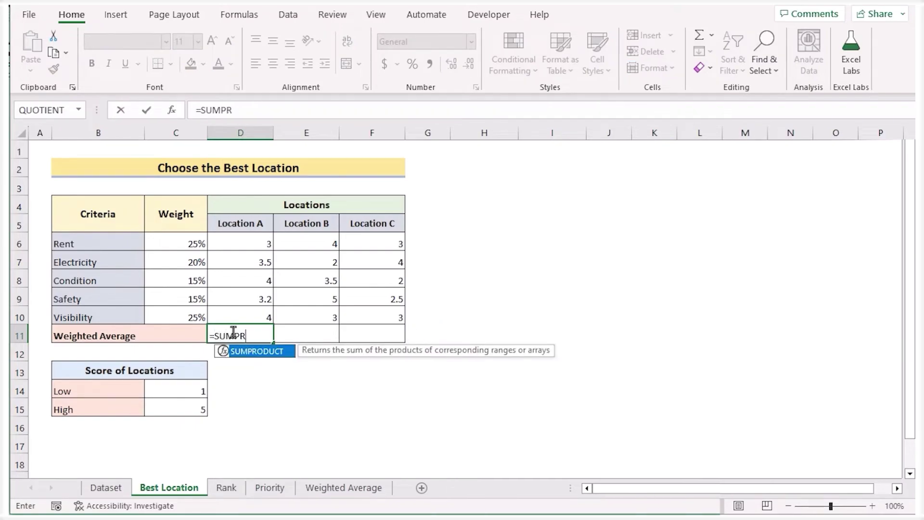
type("ODUCT")
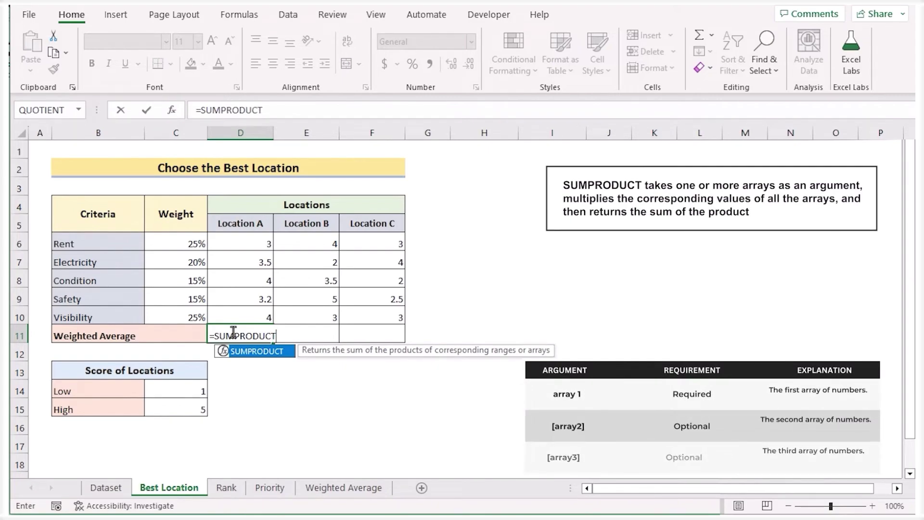
type("(")
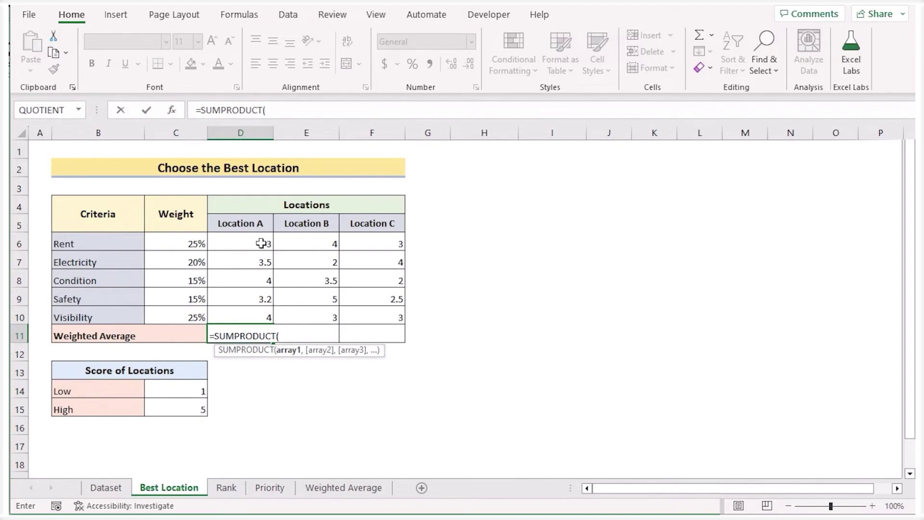
left_click_drag(259, 242, 246, 316)
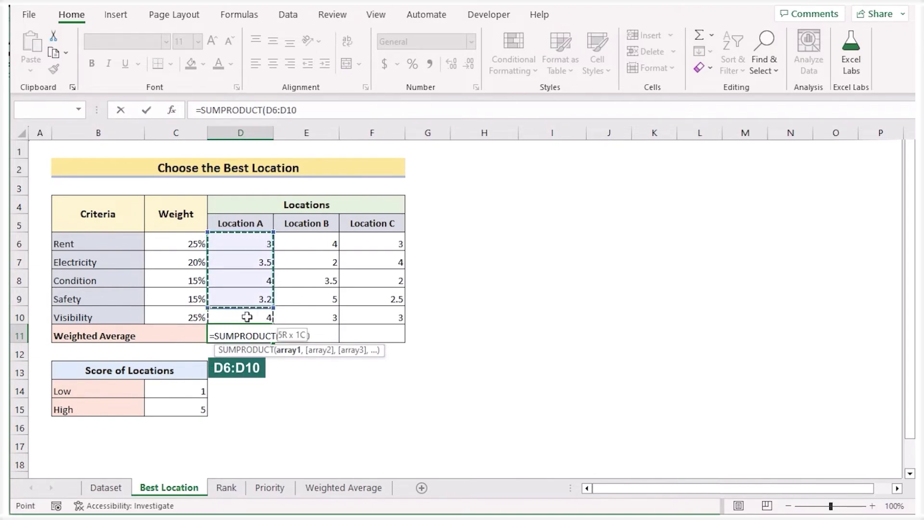
type(",")
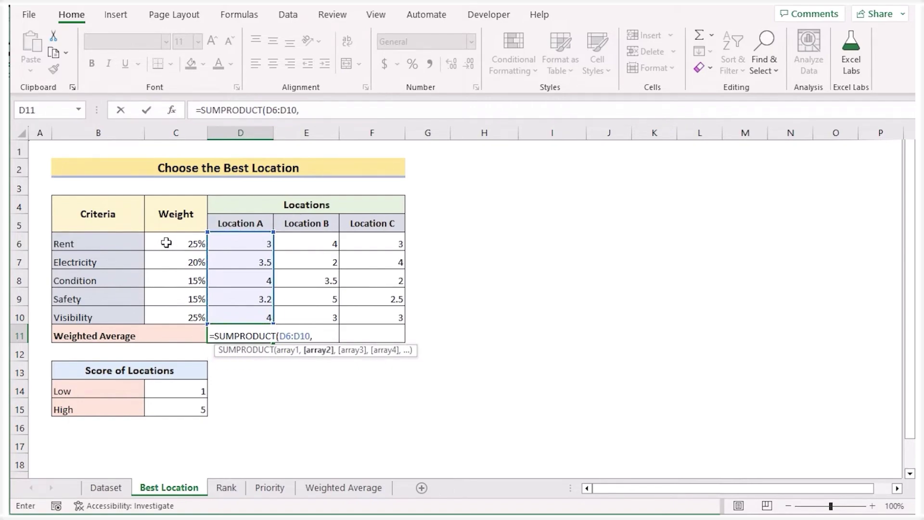
left_click_drag(166, 243, 163, 316)
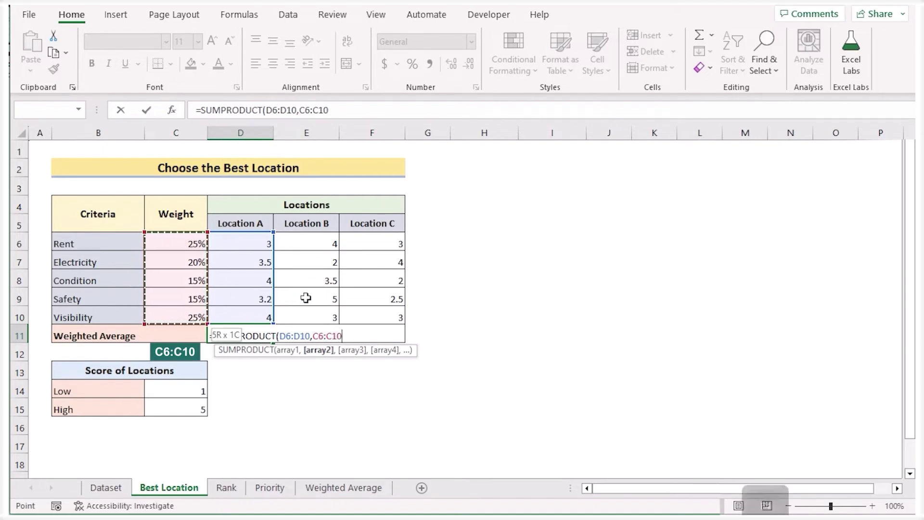
key("F4")
type(")")
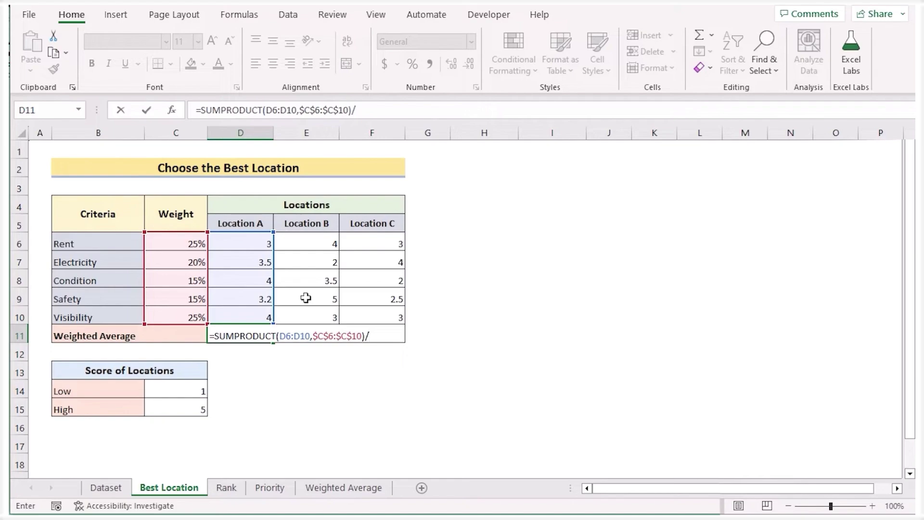
Complete the D11 formula by dividing the SUMPRODUCT by SUM($C$6:$C$10), and enter it
type("/SUM")
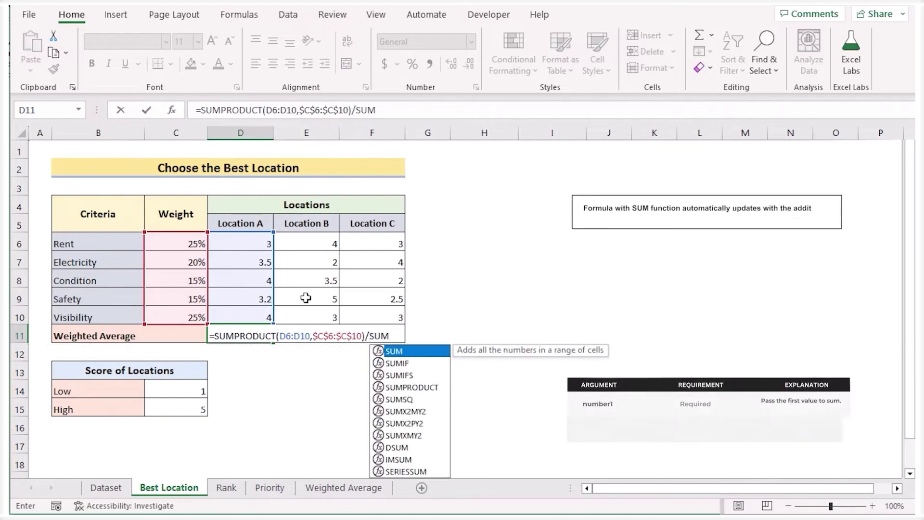
type("(")
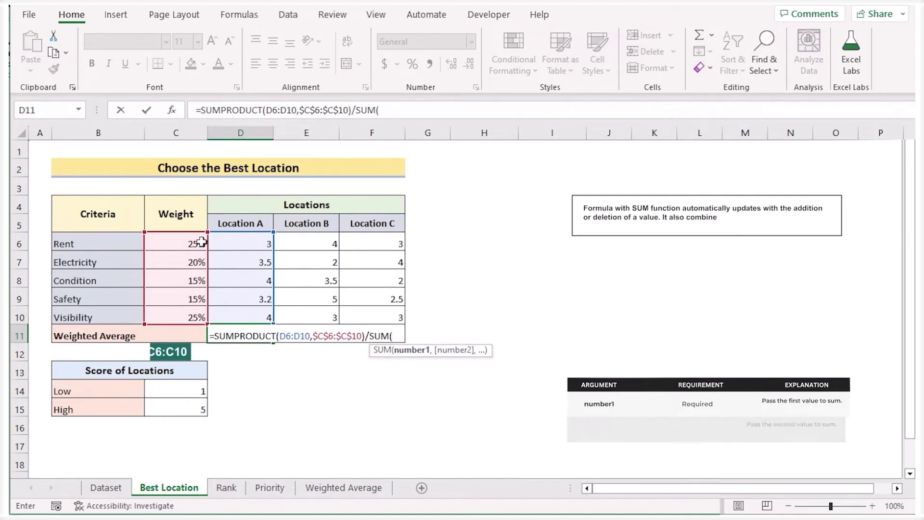
left_click_drag(183, 239, 192, 316)
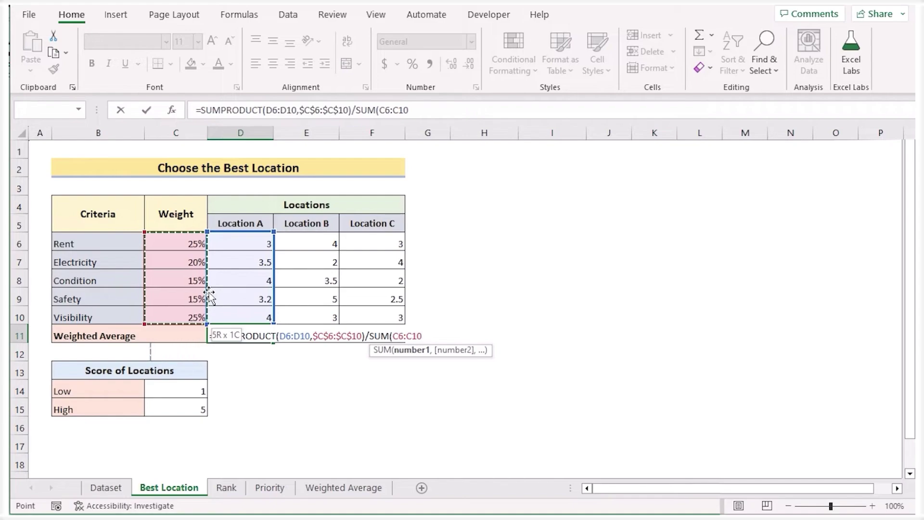
key("F4")
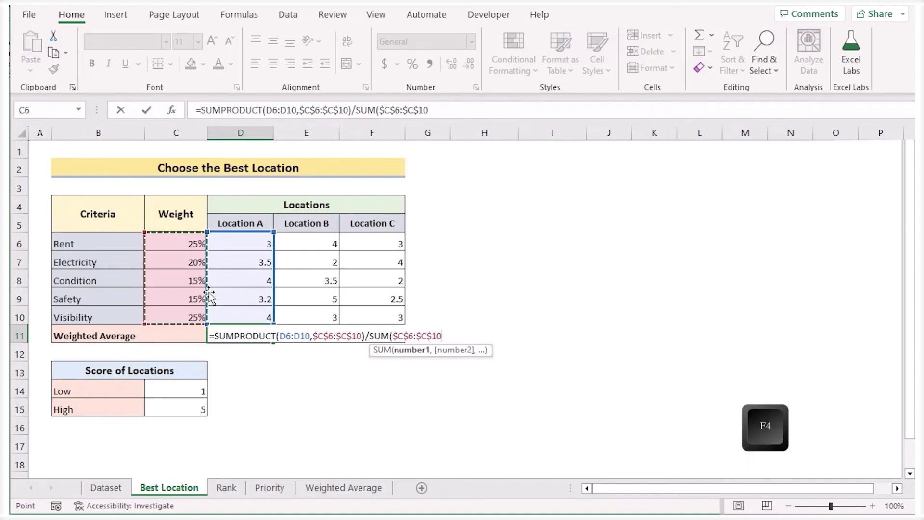
type(")")
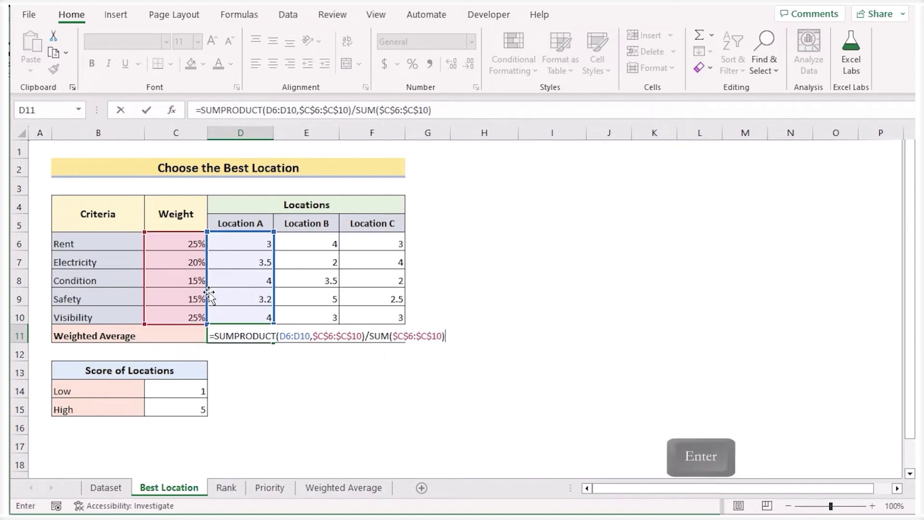
key("Return")
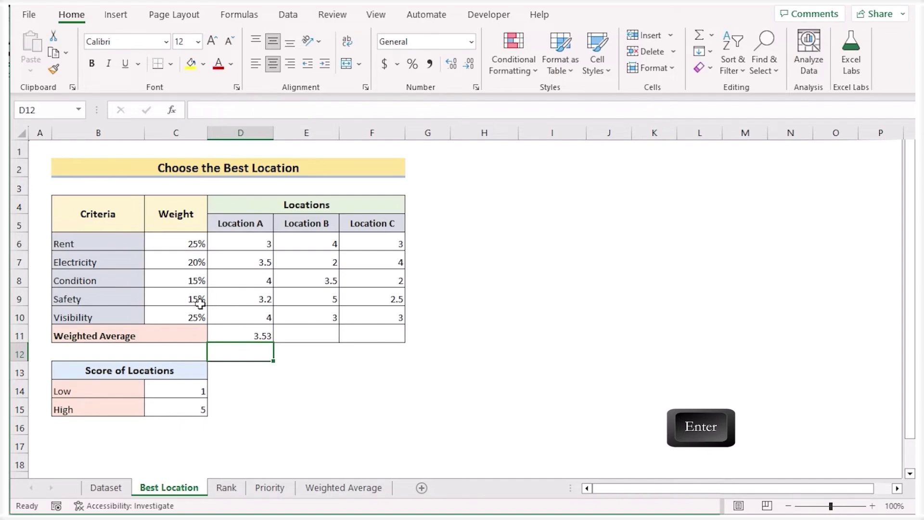
Fill the D11 formula across to F11 and compare the weighted averages of the three locations
left_click(228, 332)
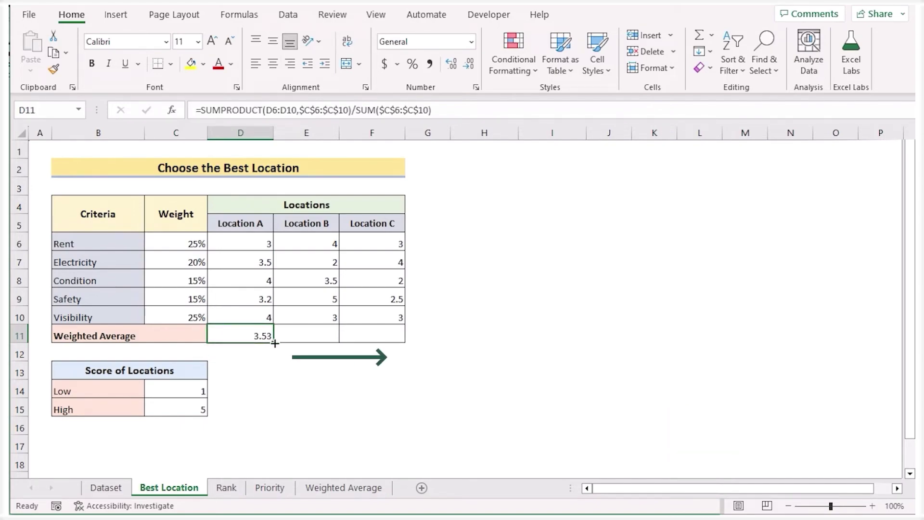
left_click_drag(275, 343, 379, 341)
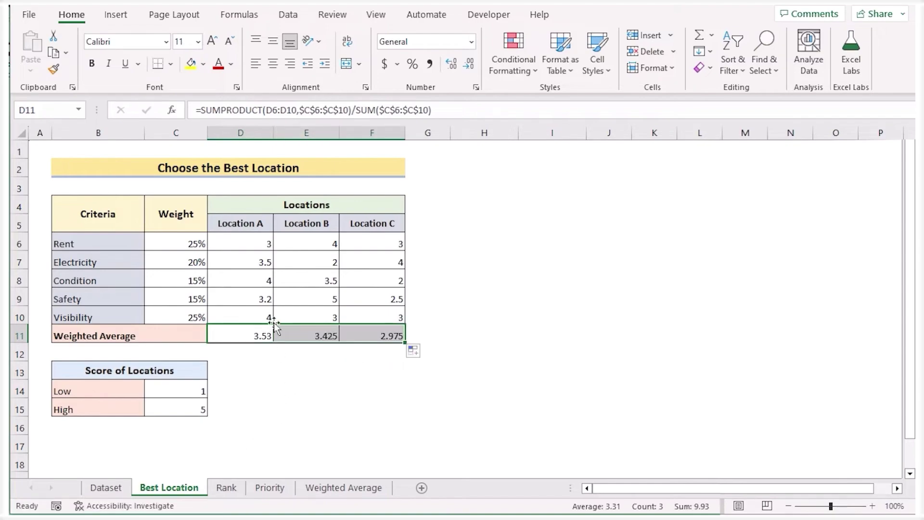
left_click(226, 335)
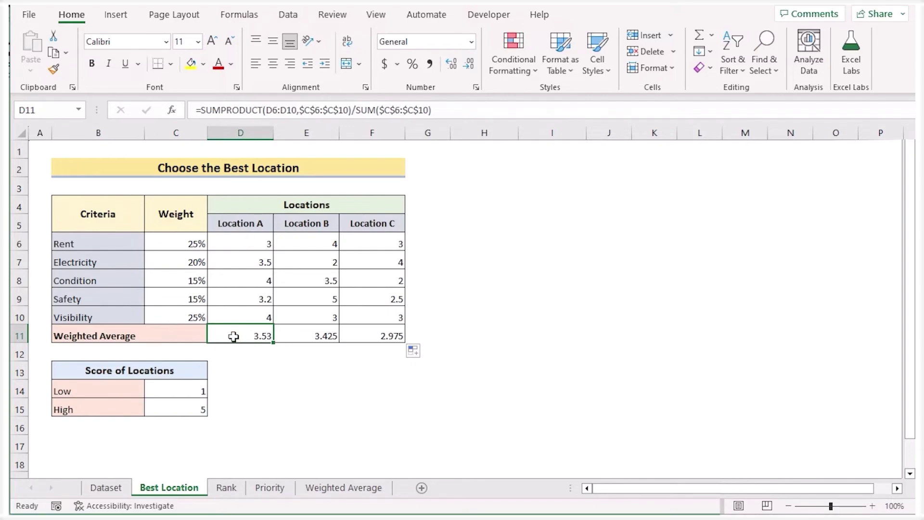
left_click(301, 336)
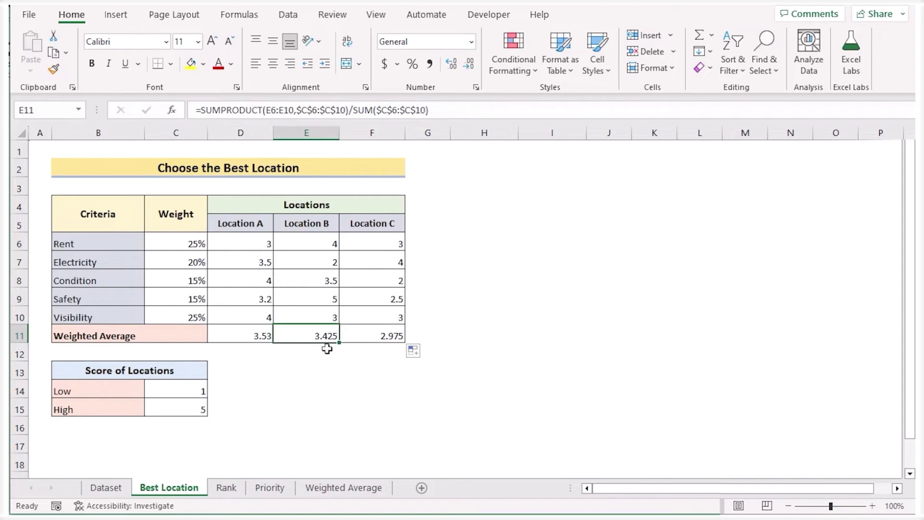
left_click(364, 336)
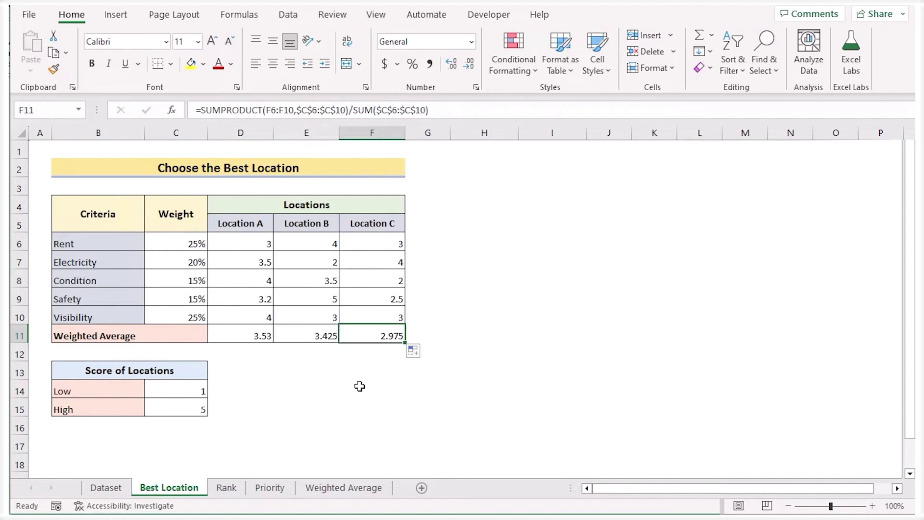
left_click(232, 331, "shift")
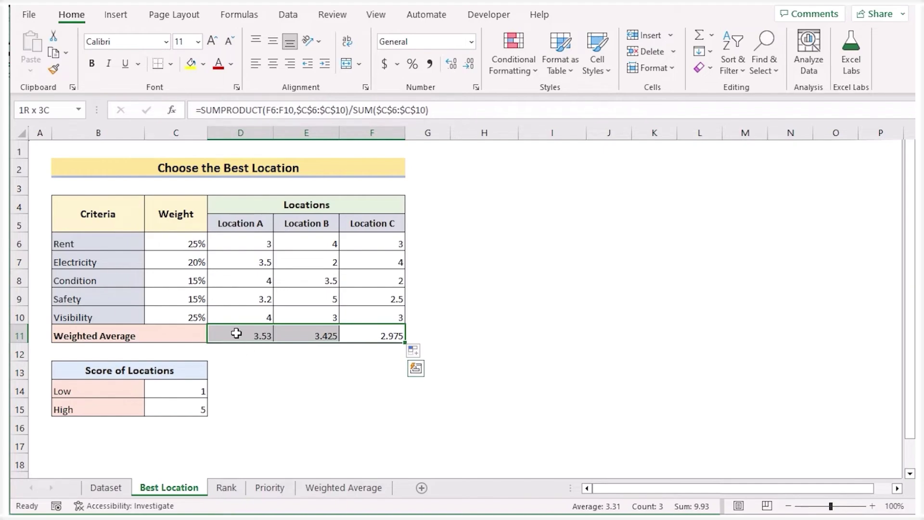
left_click(235, 334)
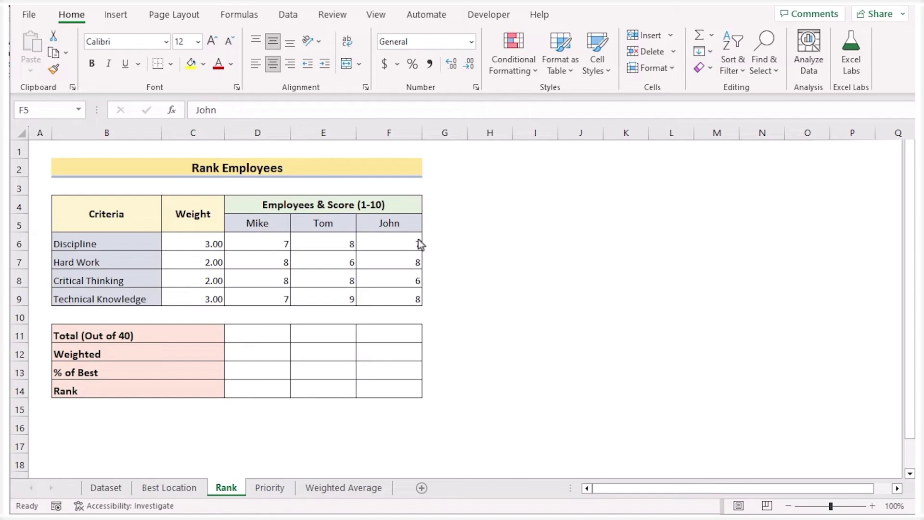
Examine the criteria, weight and employee score columns and the Total, Weighted, % of Best and Rank rows on the Rank sheet
left_click(134, 222)
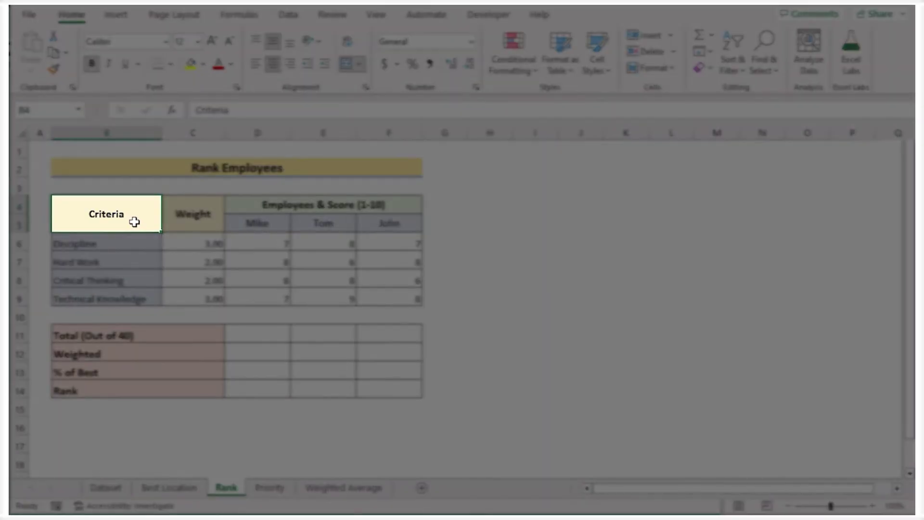
left_click(200, 222)
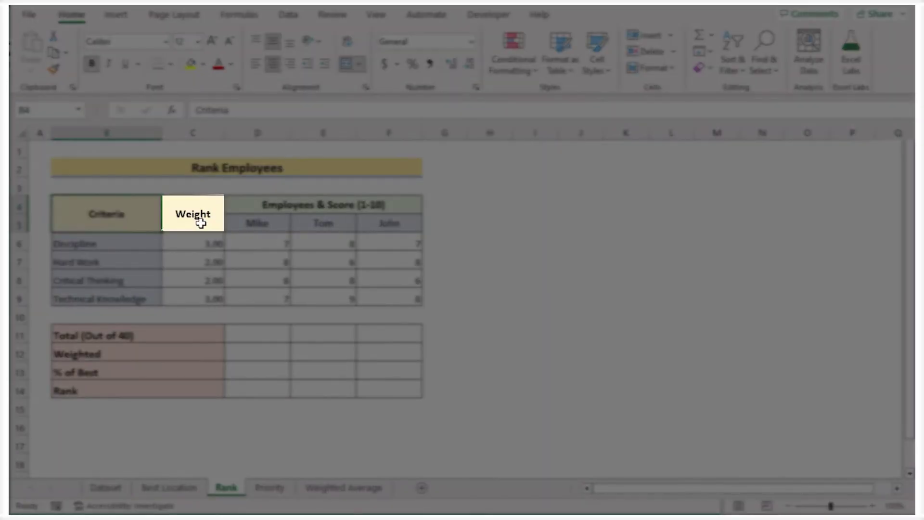
left_click(278, 226)
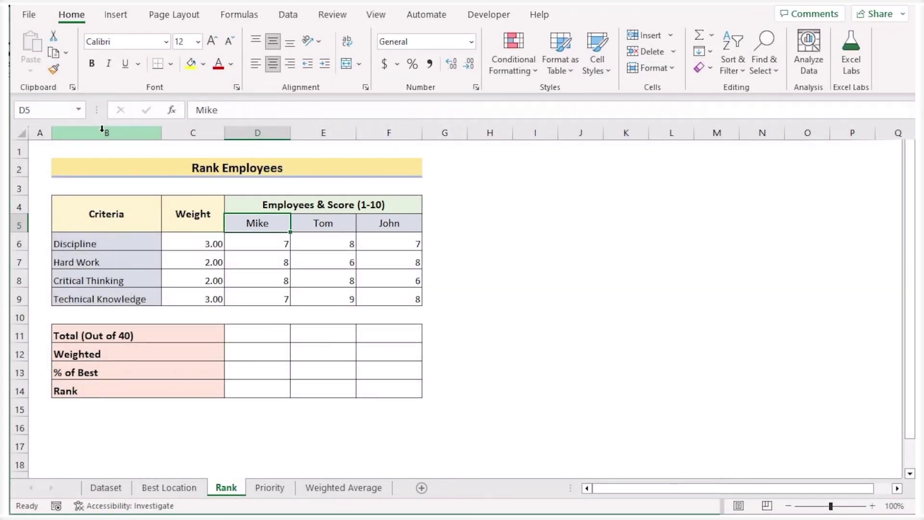
left_click(102, 132)
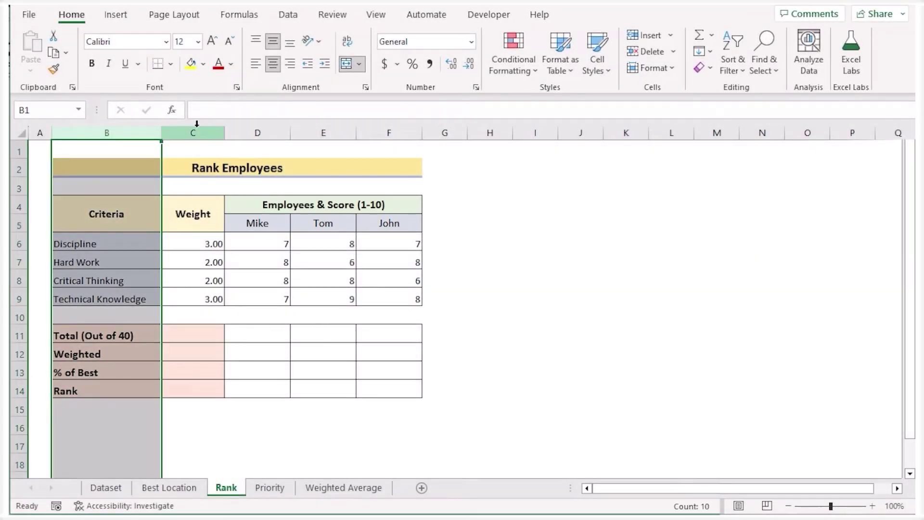
left_click(197, 127)
left_click(258, 131)
left_click(324, 131)
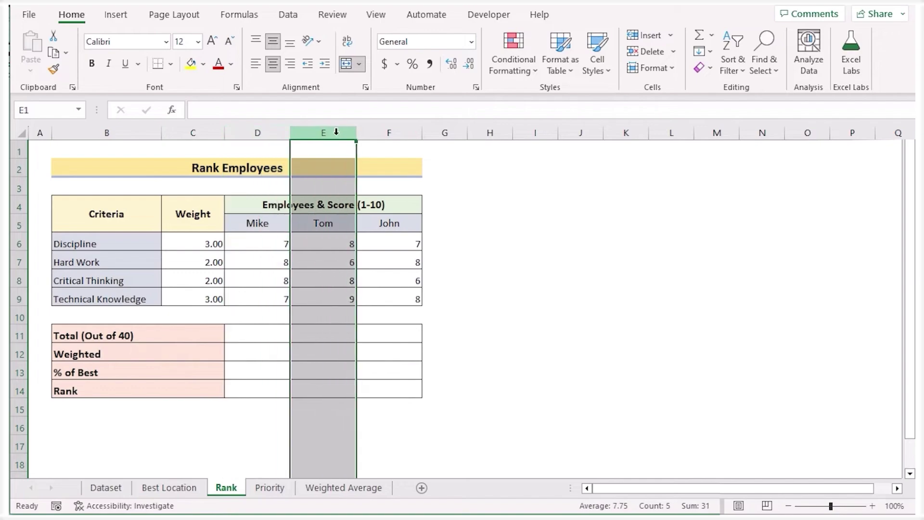
left_click(390, 133)
left_click(131, 334)
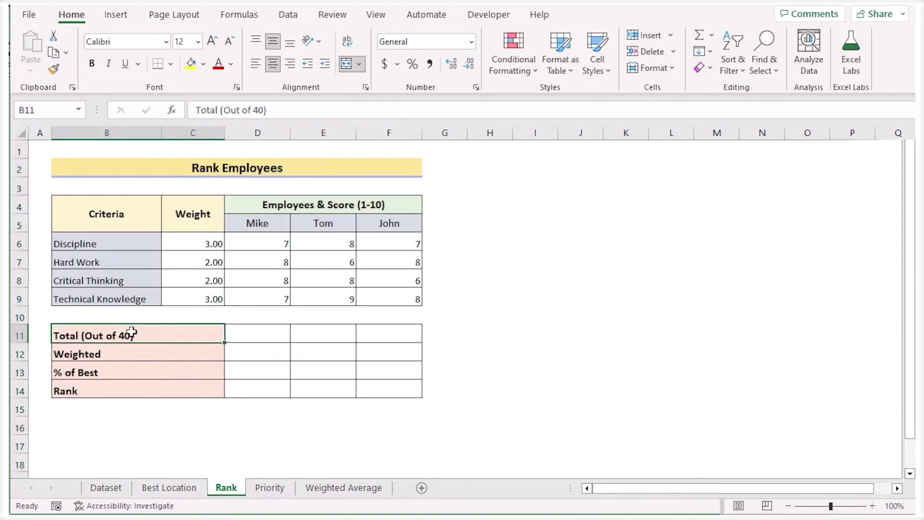
left_click(131, 351)
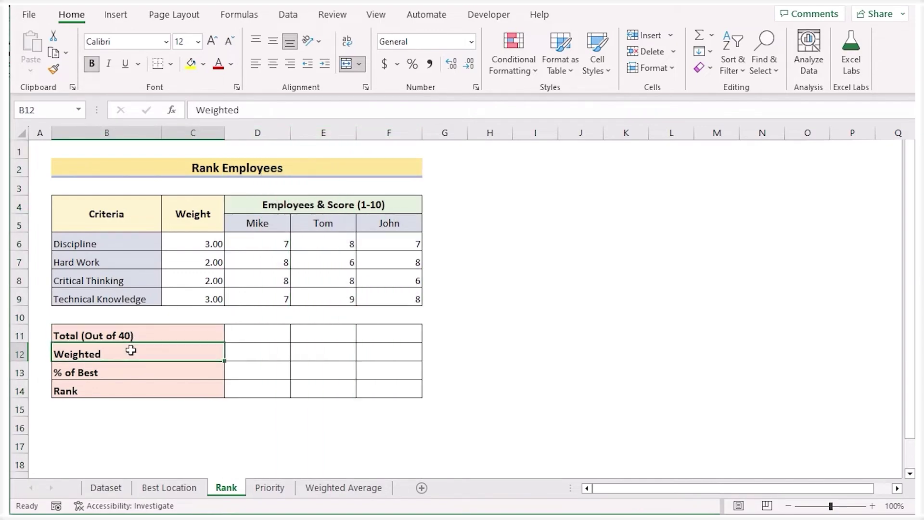
left_click(124, 375)
left_click(120, 390)
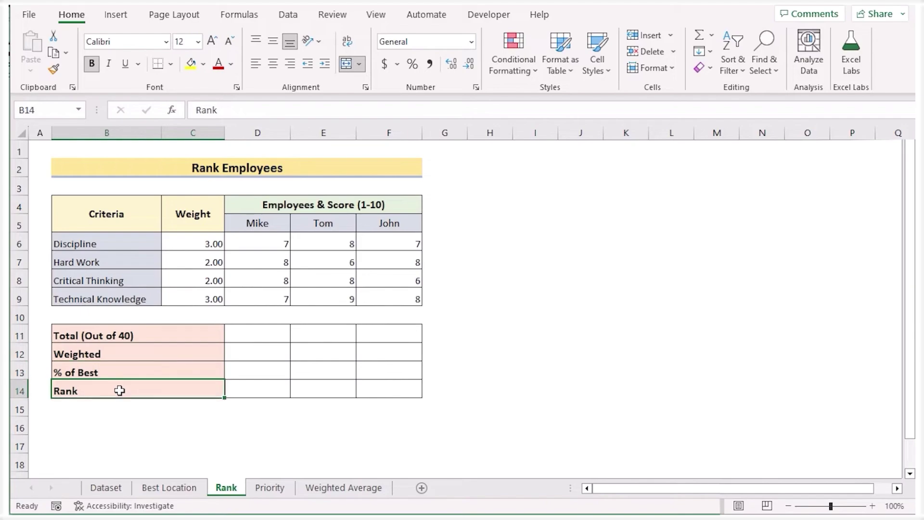
left_click(136, 335)
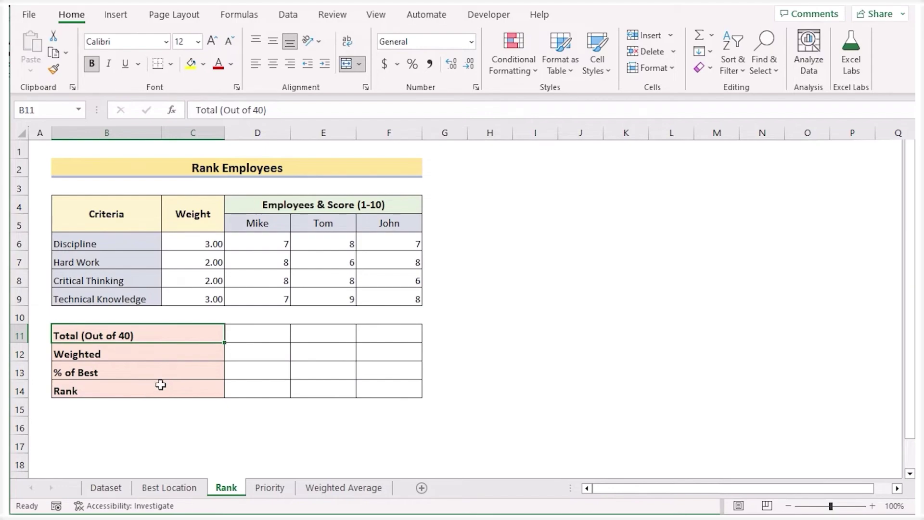
Total the first employee's scores in D11 with =SUM(D6:D9) and fill the formula across to F11
double_click(242, 339)
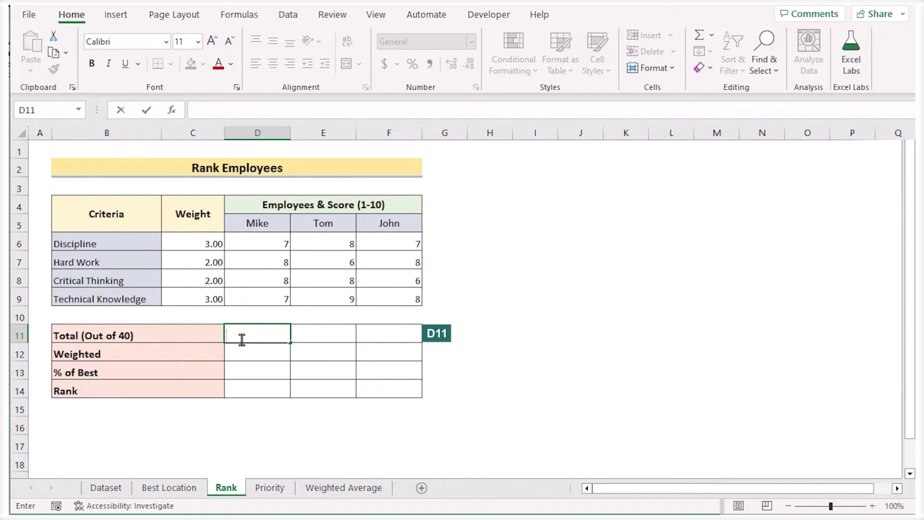
type("=SUM(")
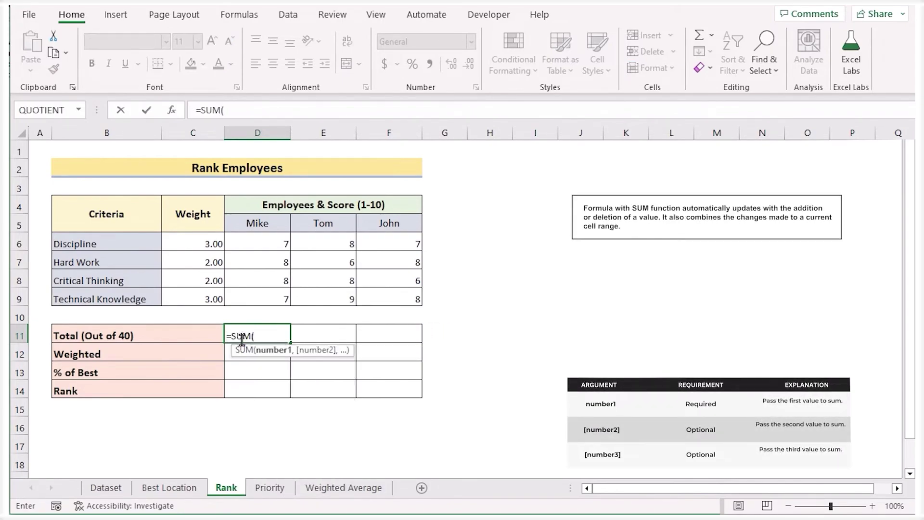
left_click(260, 240)
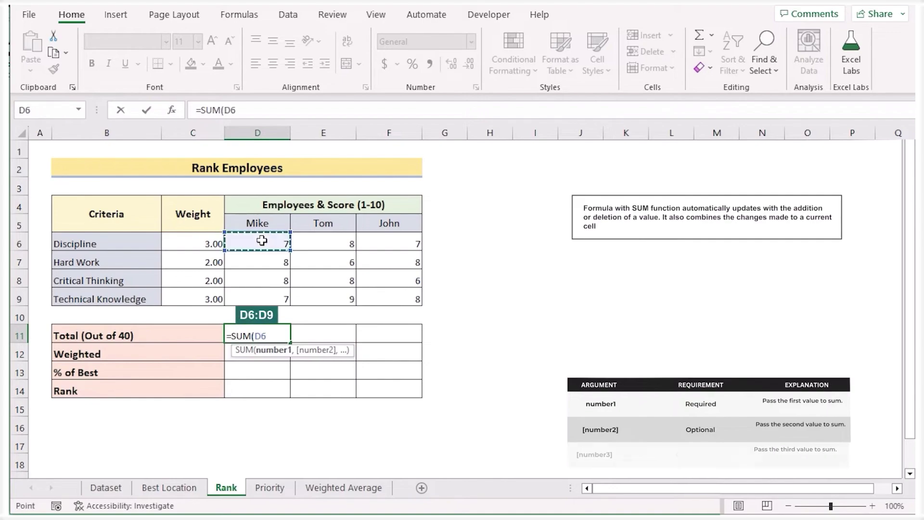
left_click_drag(265, 286, 266, 297)
type(")")
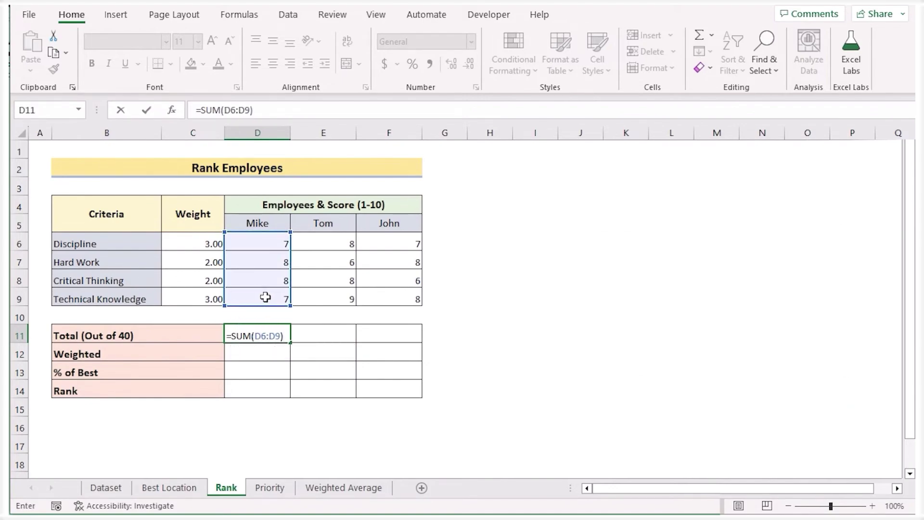
key("ctrl+Return")
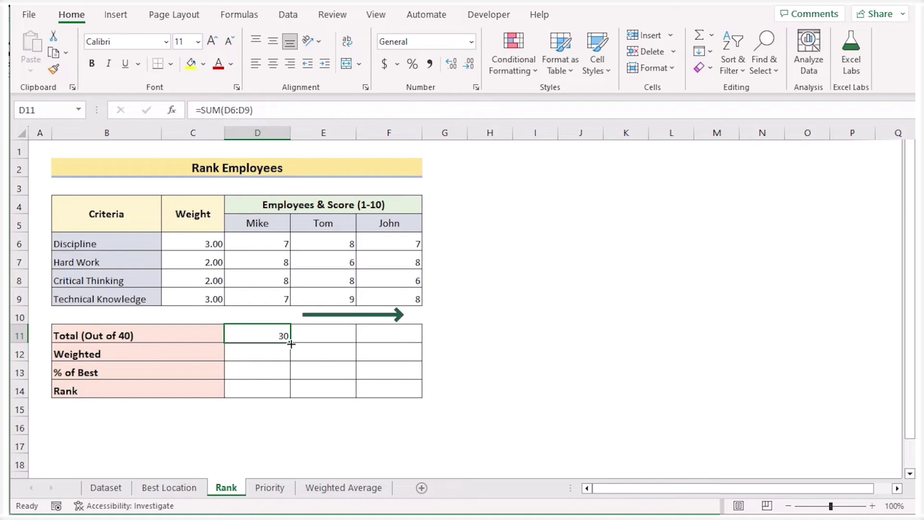
left_click_drag(290, 344, 390, 341)
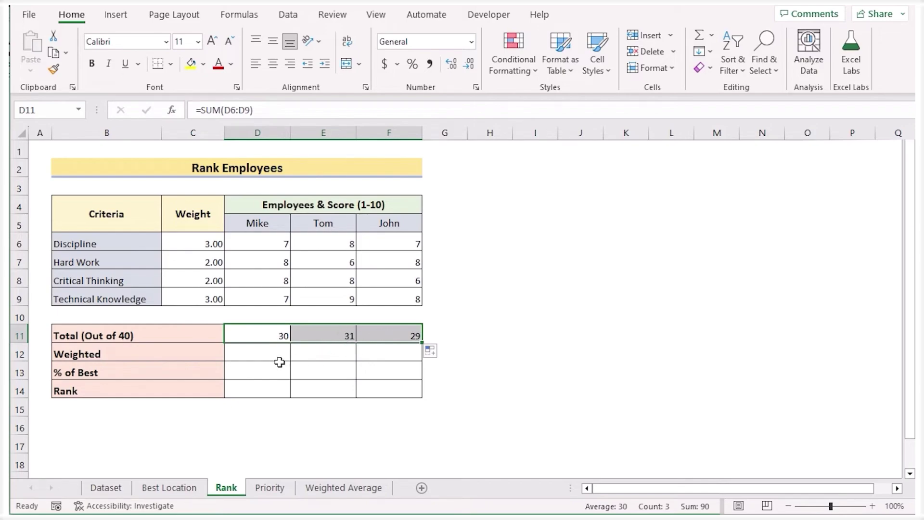
Begin the first employee's weighted score formula in D12 with =SUMPRODUCT(D6:D9, using the employee's scores as the first array
left_click(243, 352)
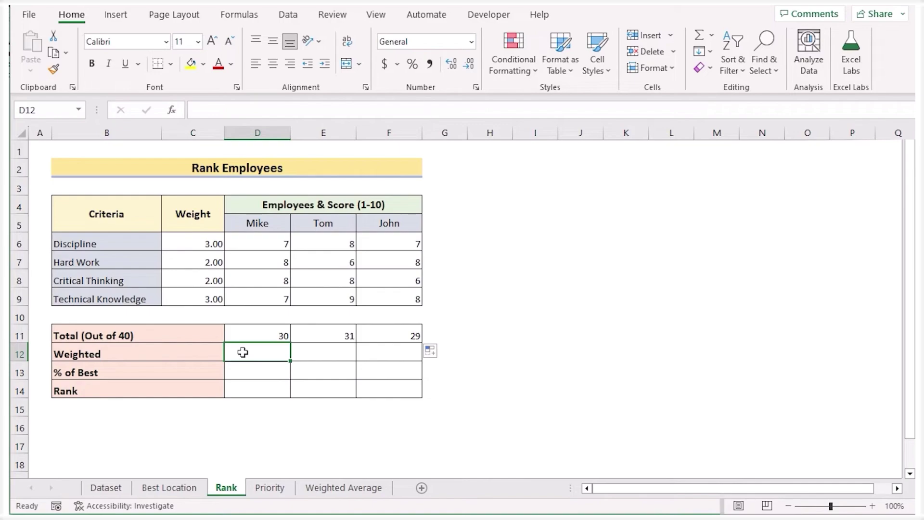
double_click(242, 352)
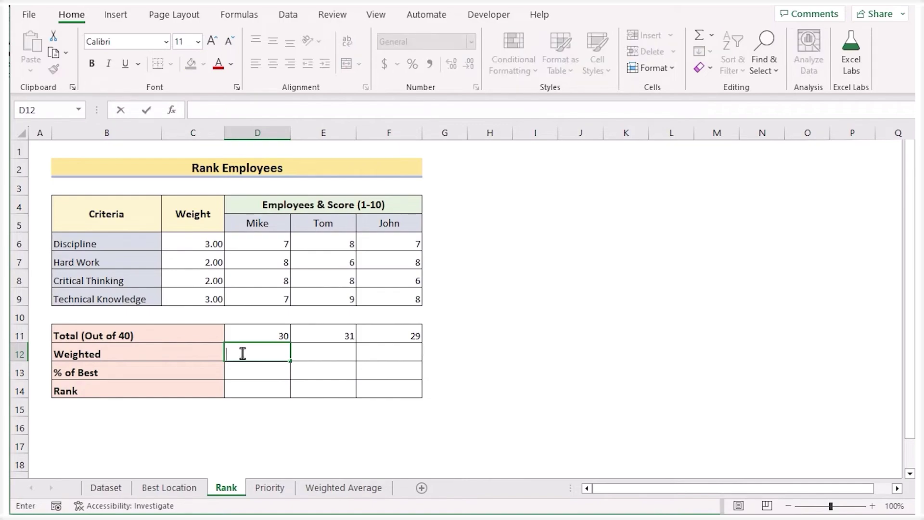
type("=S")
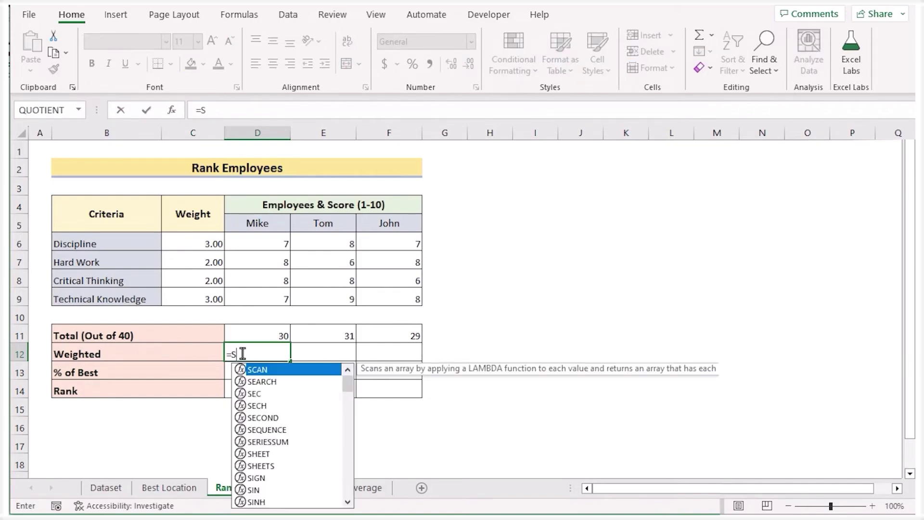
type("UMPRODUCT")
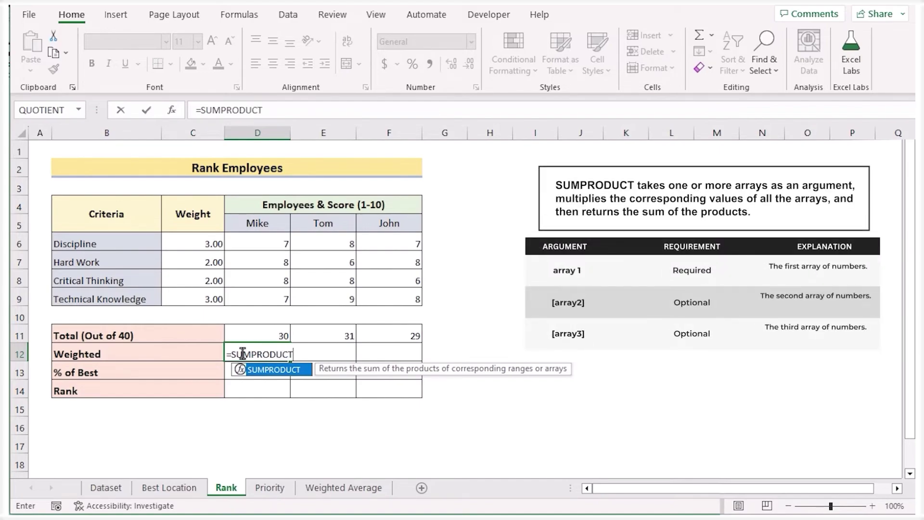
type("(")
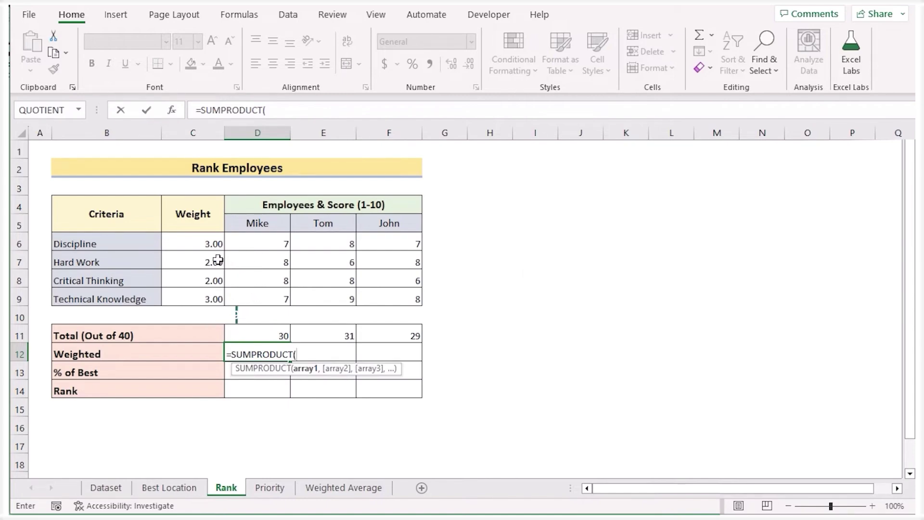
left_click(269, 240)
left_click_drag(269, 240, 261, 301)
type(",")
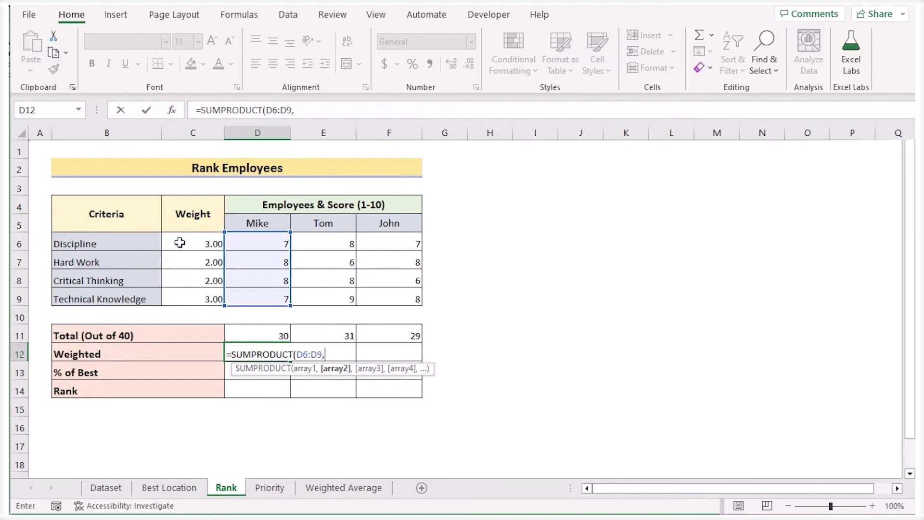
Complete the D12 formula with the absolute weight range $C$6:$C$9 as second array and fill it across to F12
left_click_drag(179, 242, 185, 296)
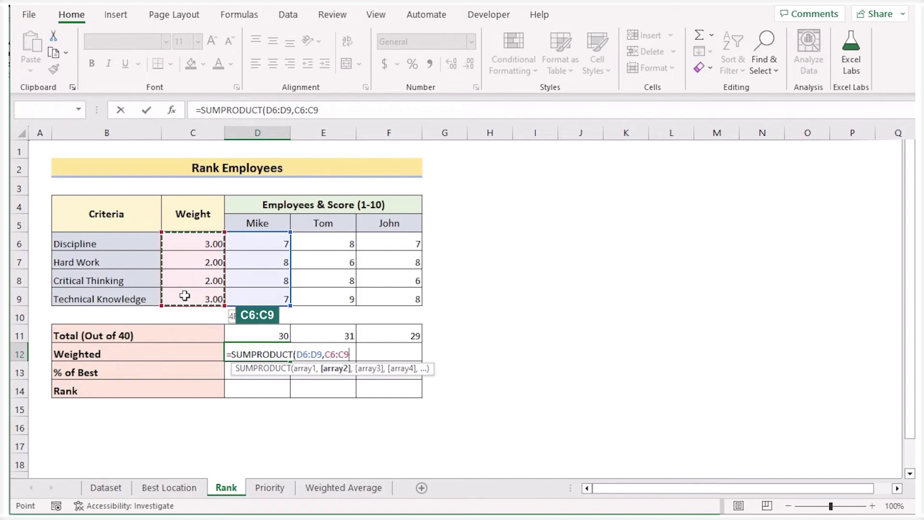
key("F4")
key("F4")
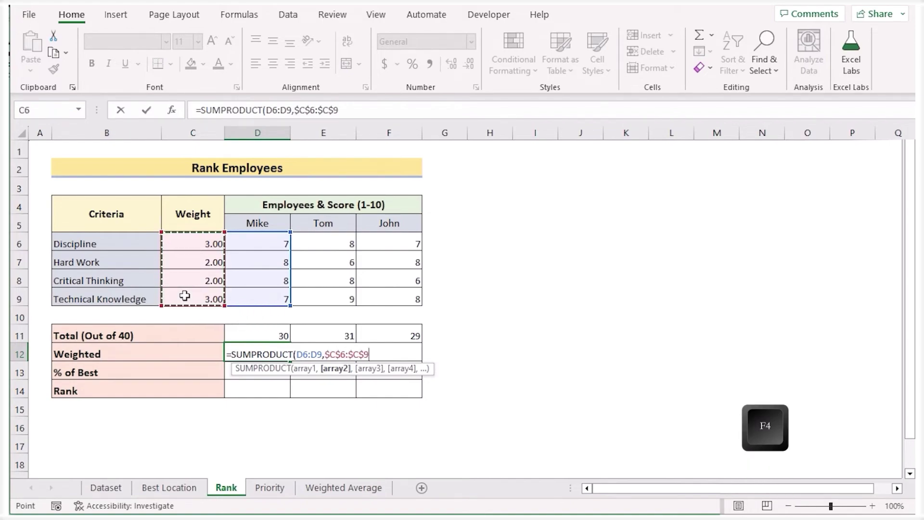
type(")")
key("Return")
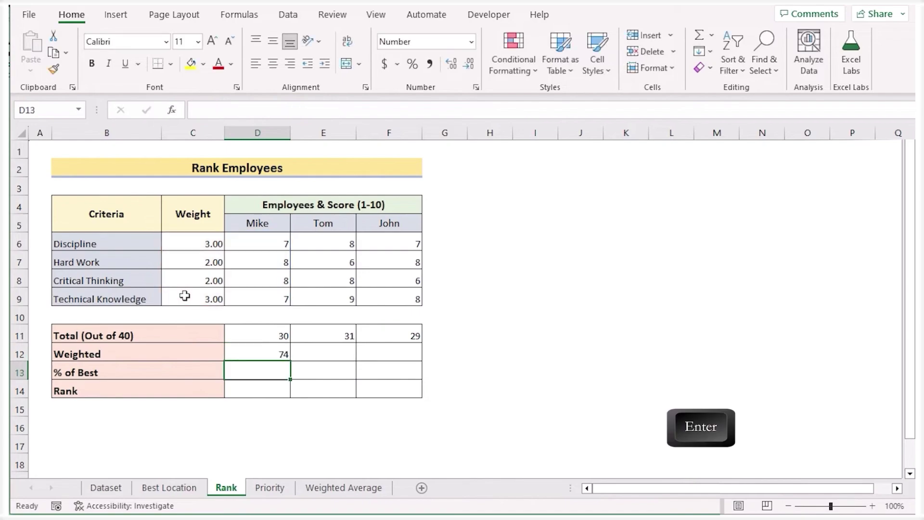
left_click(252, 355)
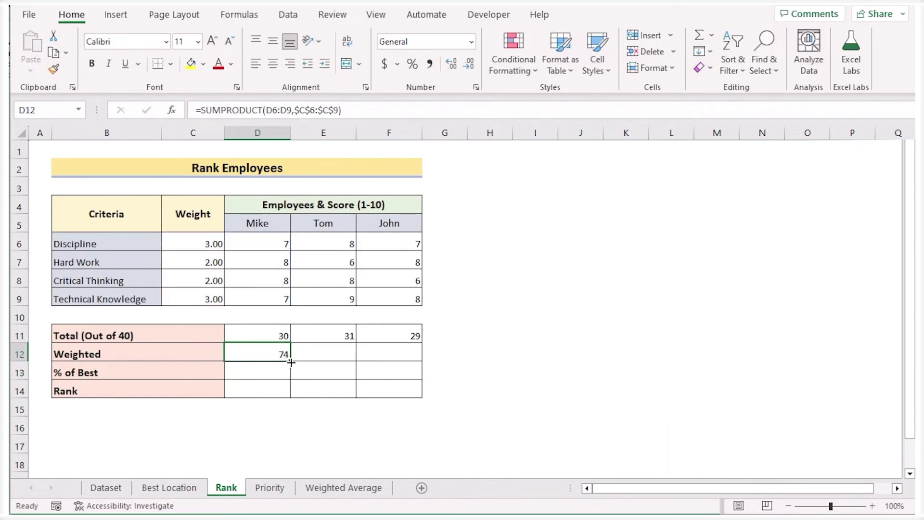
left_click_drag(290, 362, 393, 372)
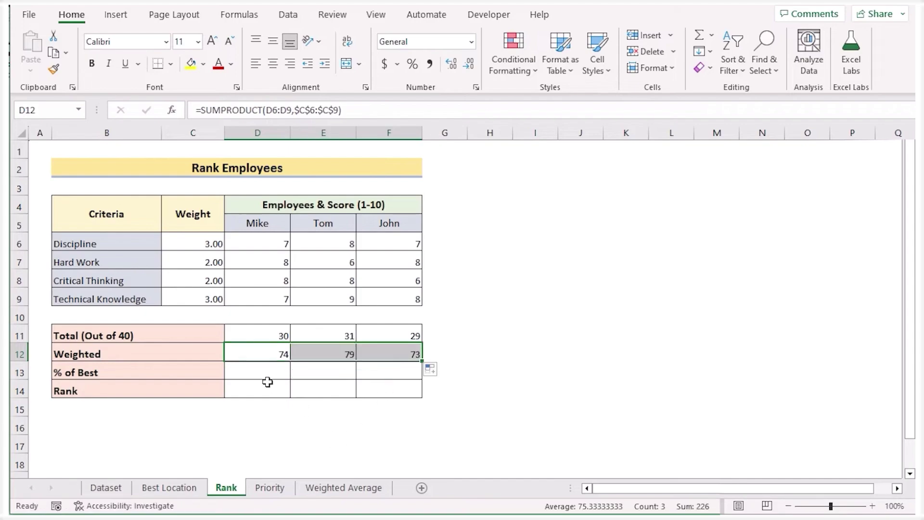
Begin the first employee's % of Best formula in D13 with =D12/MAX(, dividing the employee's weighted score
left_click(256, 371)
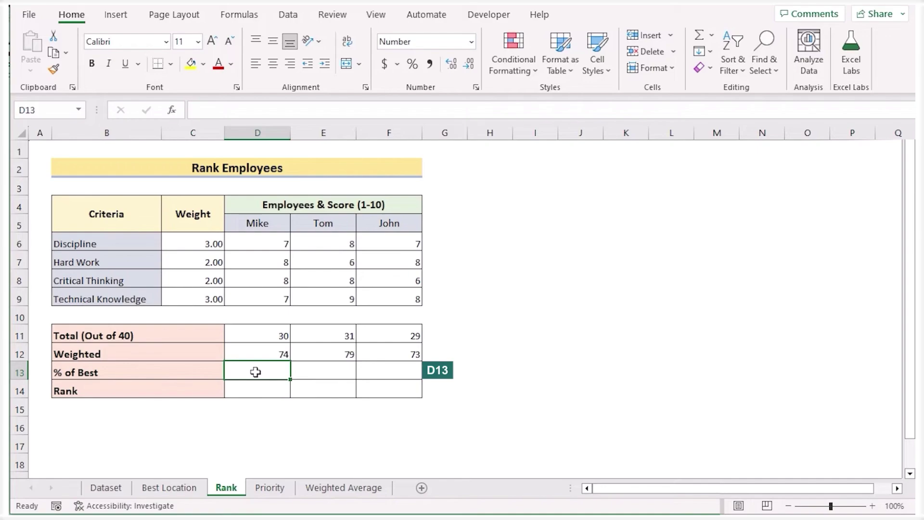
double_click(255, 373)
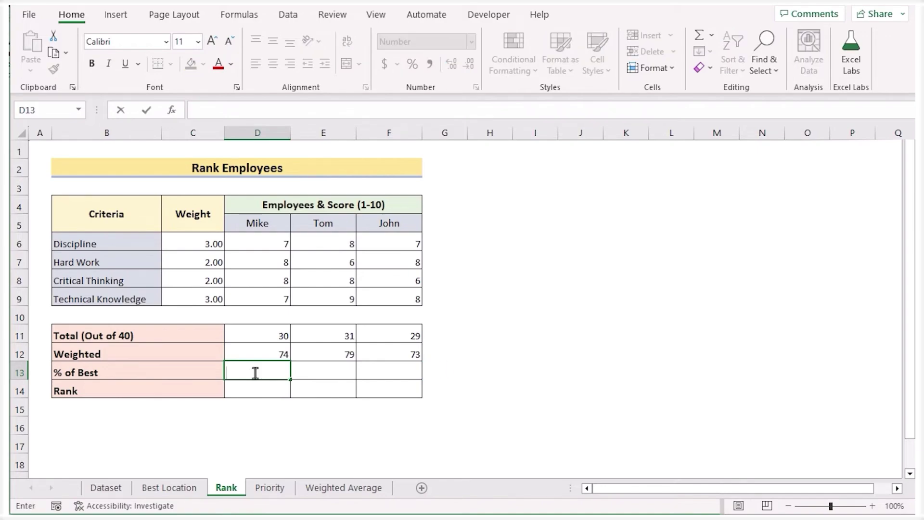
type("=")
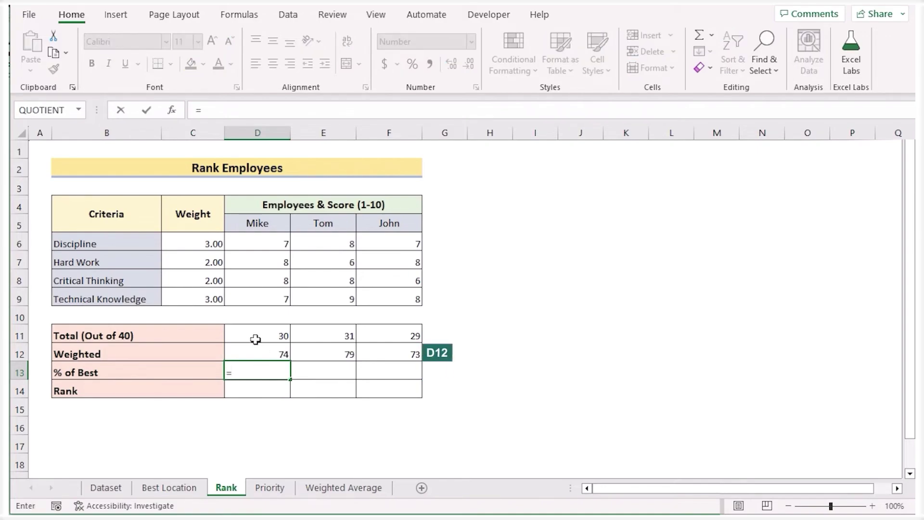
left_click(253, 356)
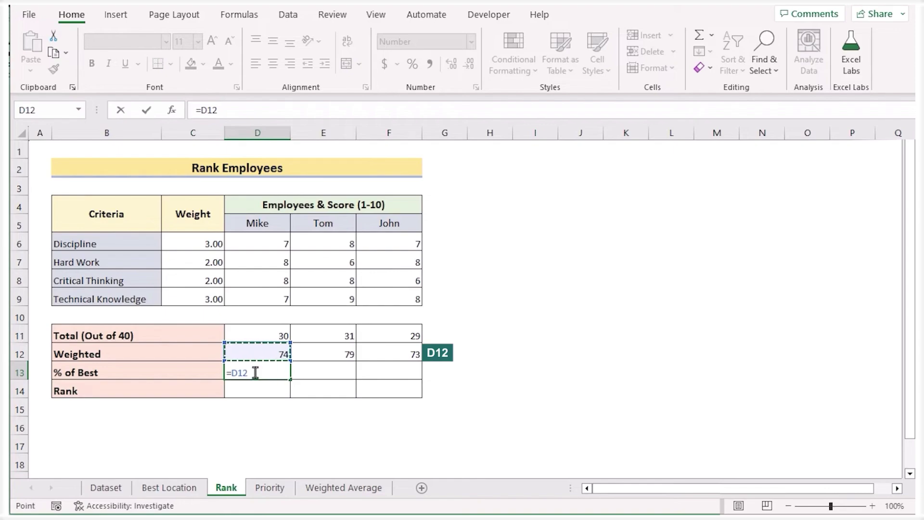
type("/")
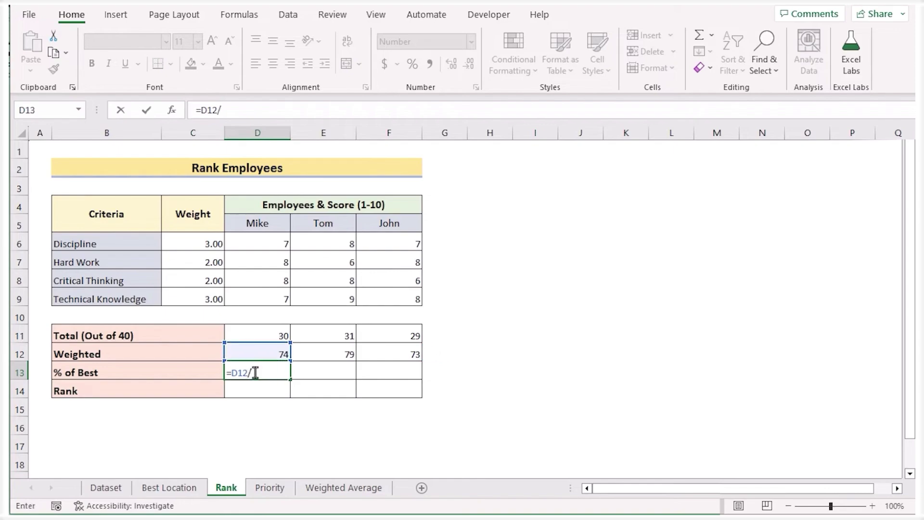
type("MAX")
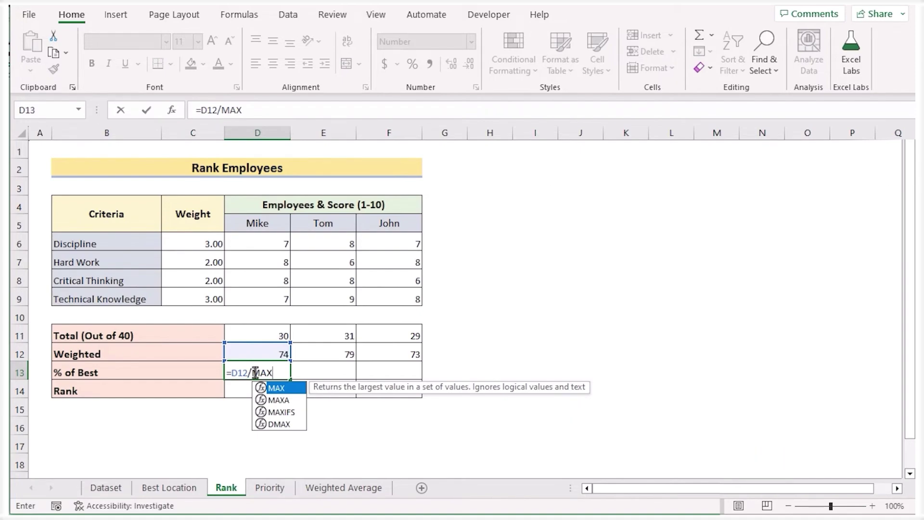
type("(")
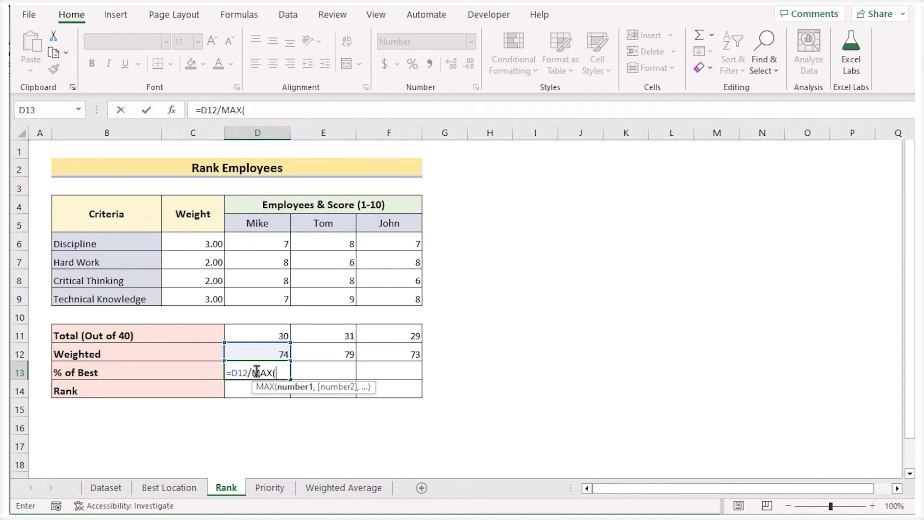
Complete the D13 formula with the absolute weighted score range $D$12:$F$12 inside MAX and fill it across to F13
left_click(272, 357)
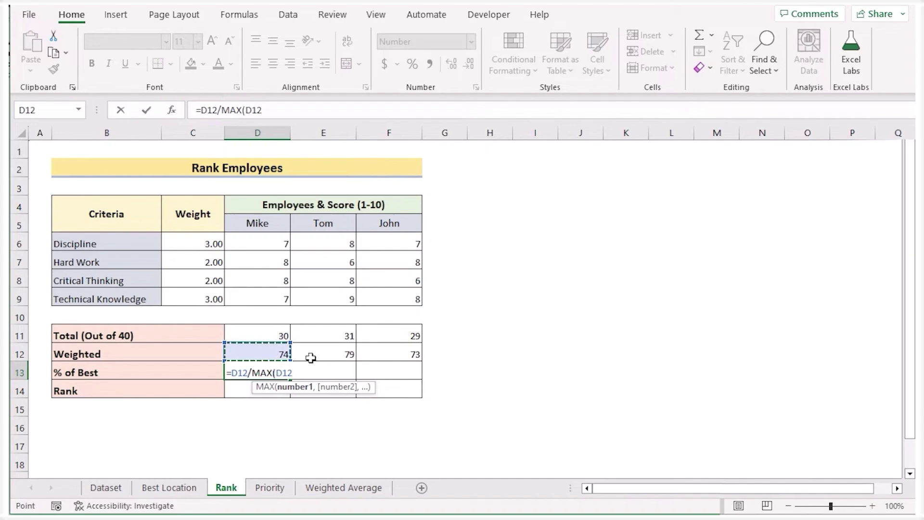
left_click(382, 352, "shift")
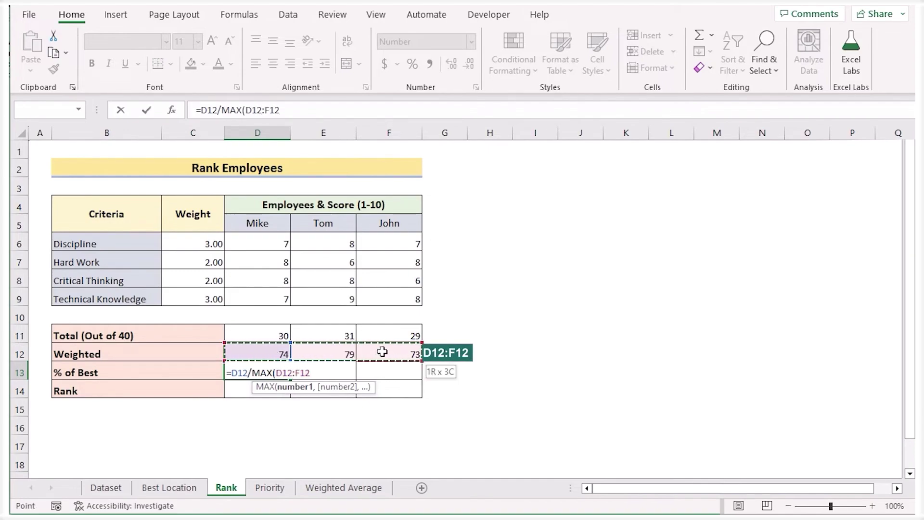
key("F4")
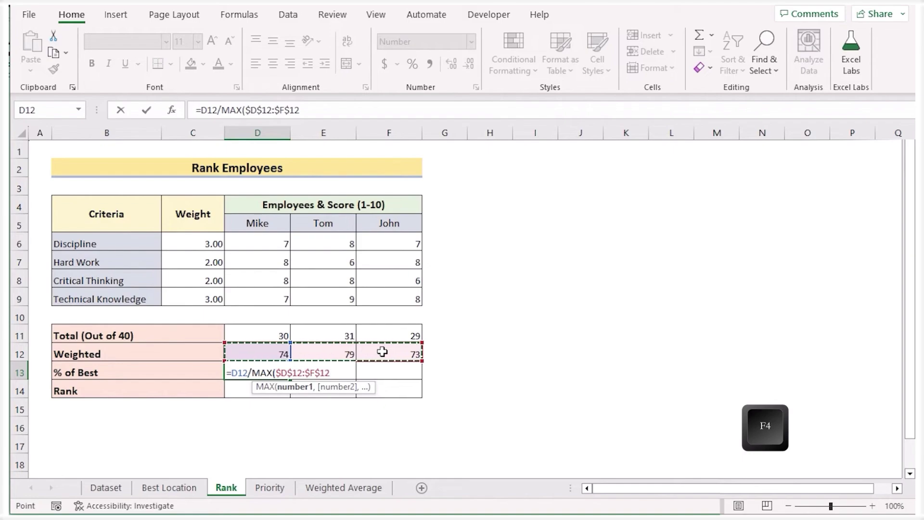
type(")")
key("Return")
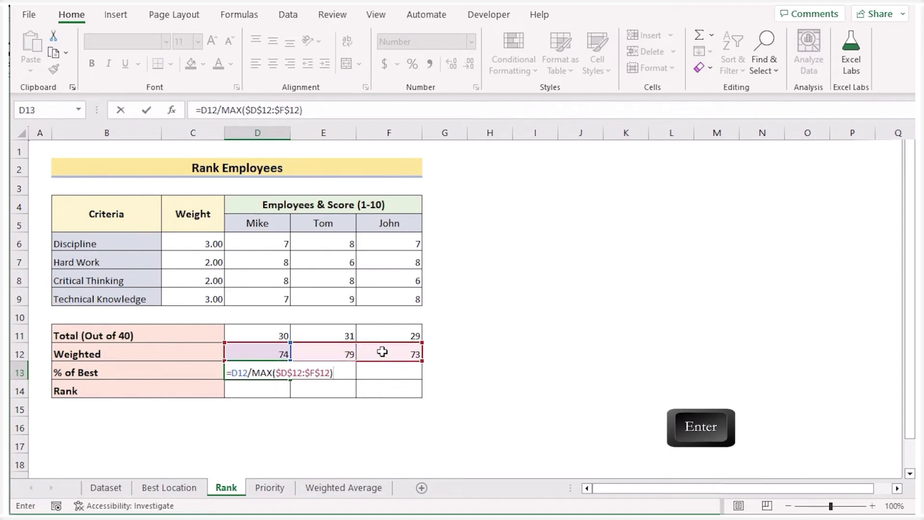
left_click(234, 374)
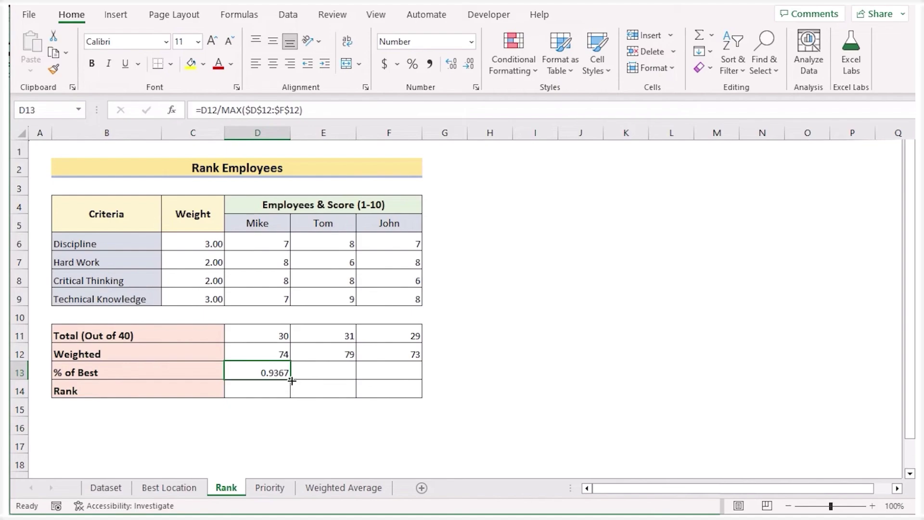
left_click_drag(292, 381, 411, 380)
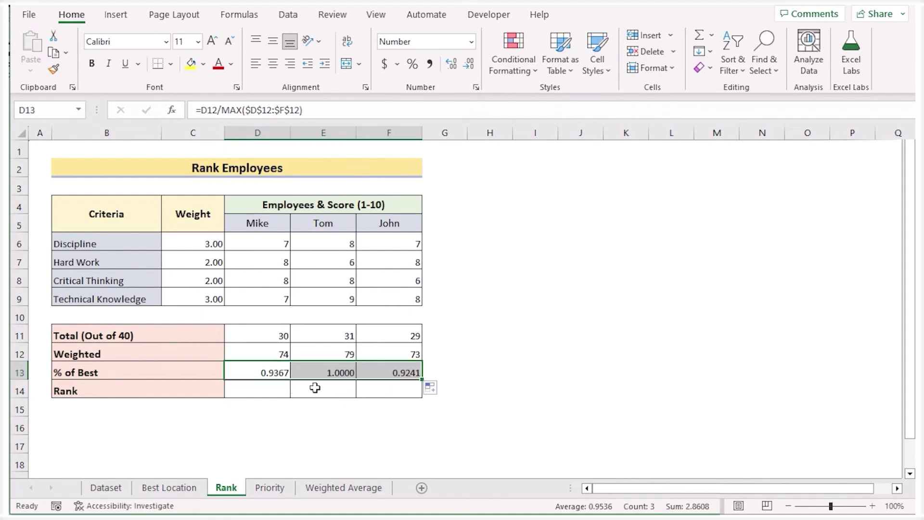
Begin the first employee's rank formula in D14 with =RANK(D13, using the employee's % of Best as the number
left_click(250, 388)
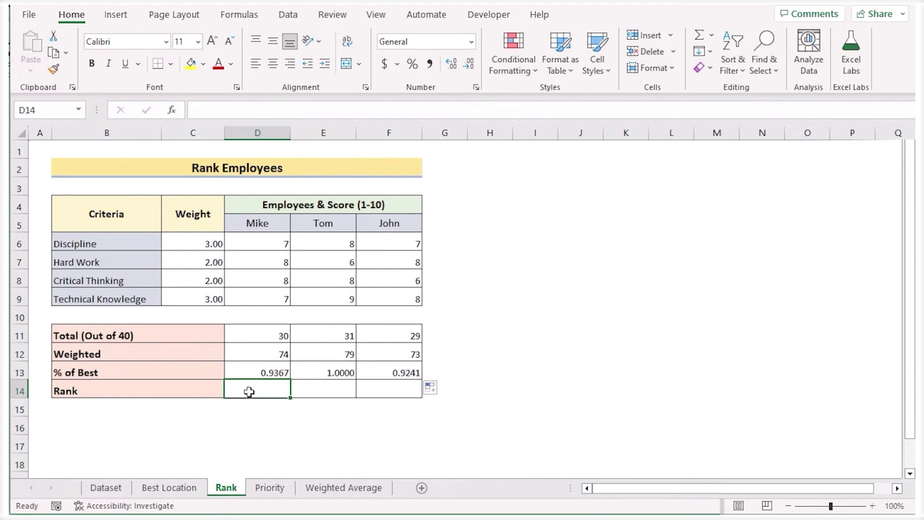
double_click(248, 392)
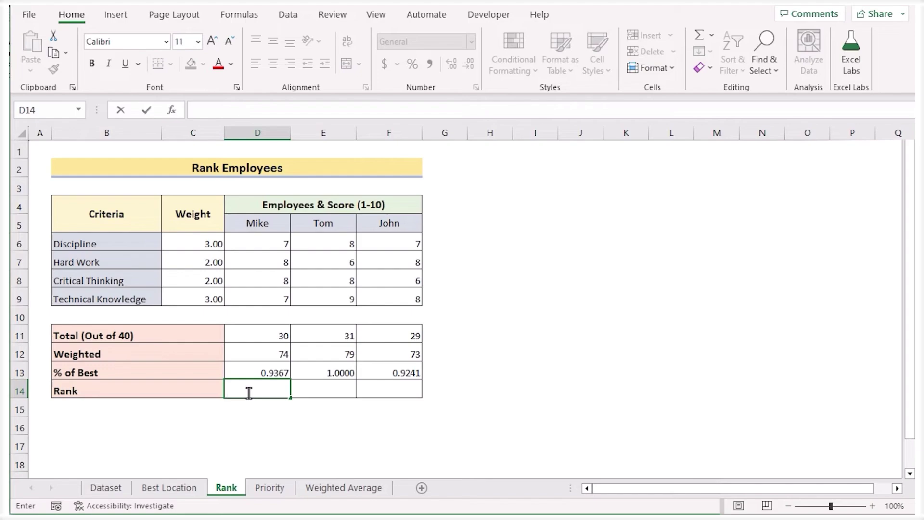
type("=")
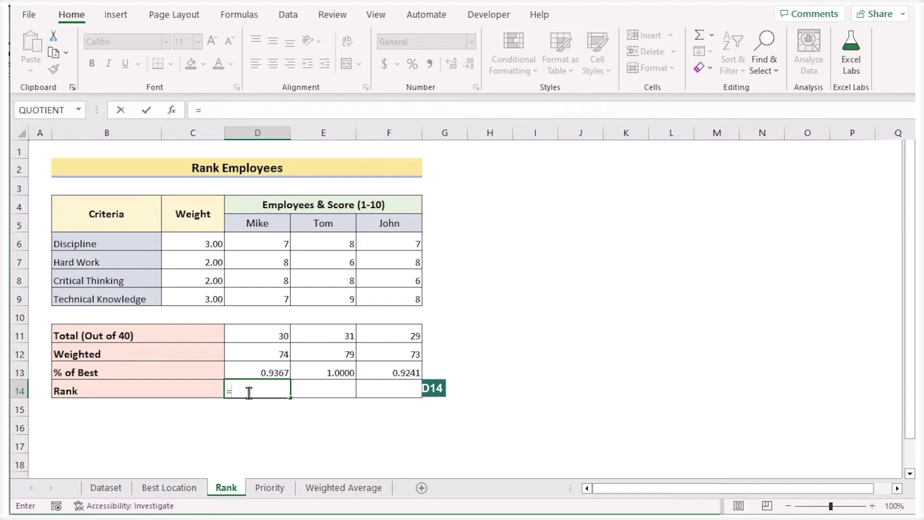
type("RANK")
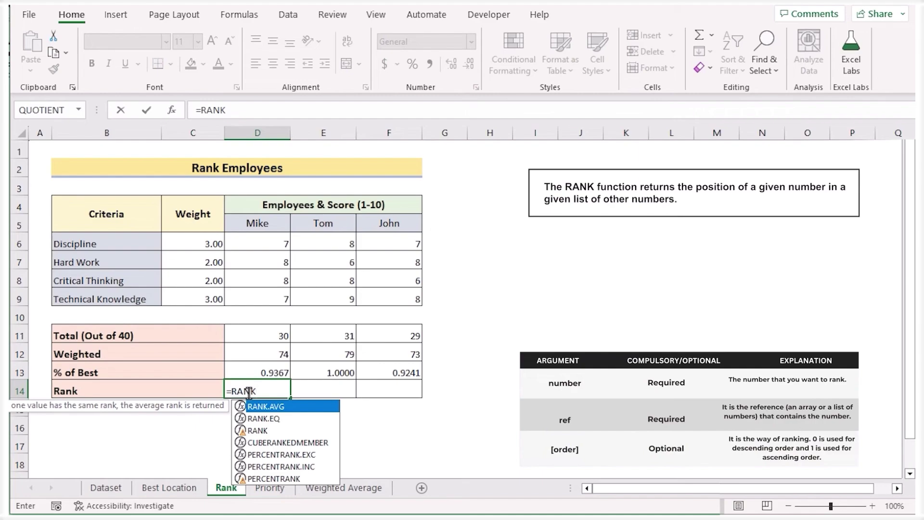
type("(")
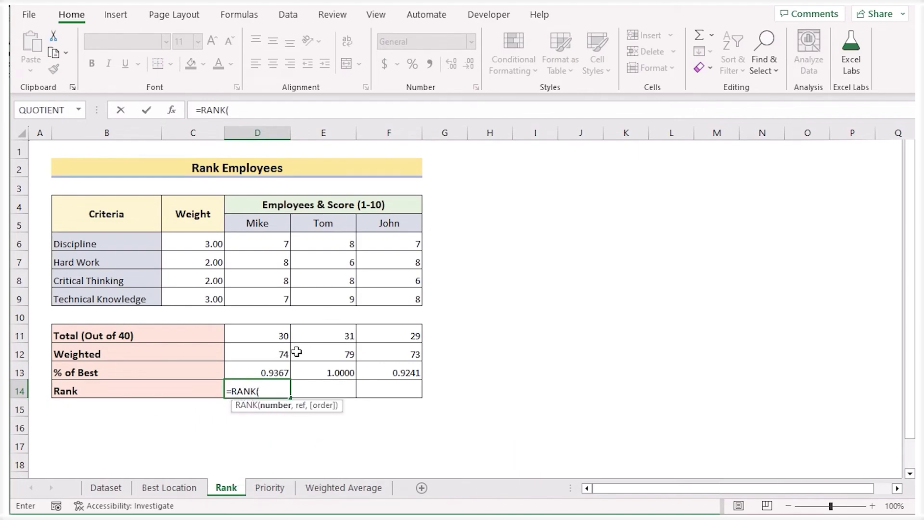
left_click(269, 372)
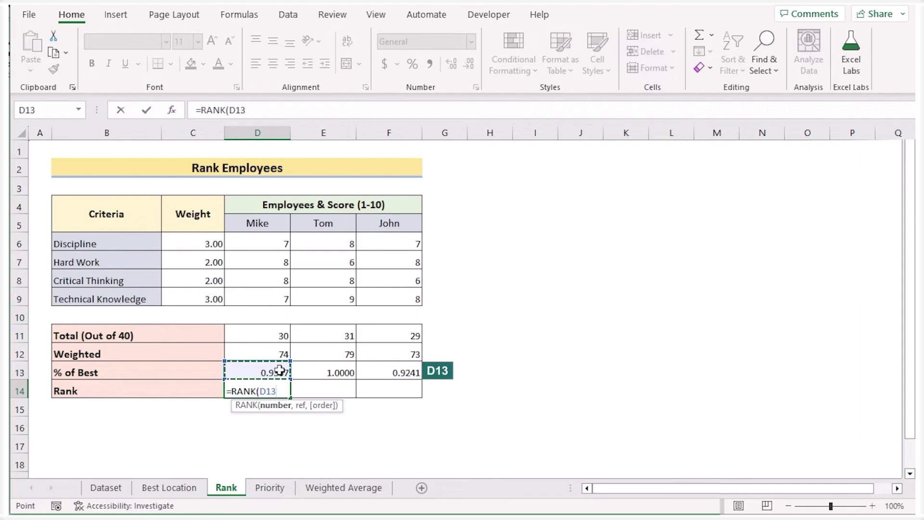
type(",")
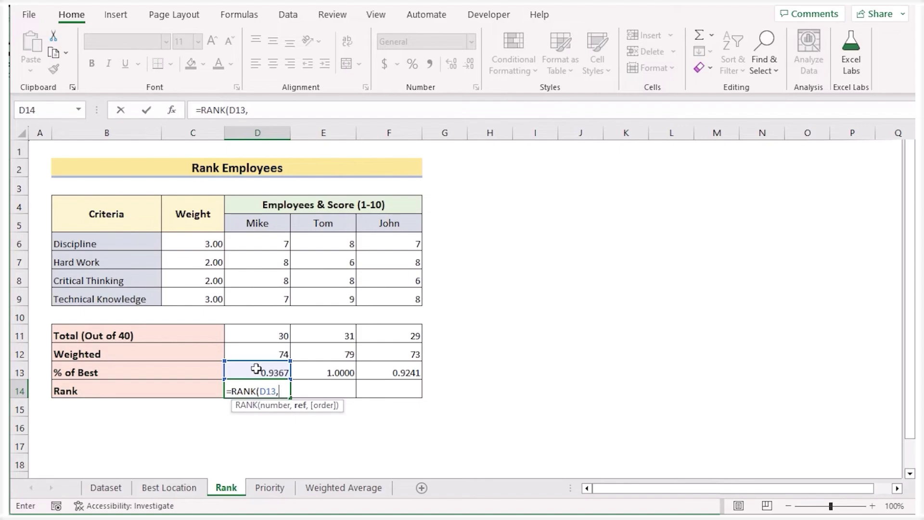
Complete the D14 formula with the absolute reference range $D$13:$F$13 and fill it across to F14
left_click(273, 370)
left_click_drag(274, 371, 407, 366)
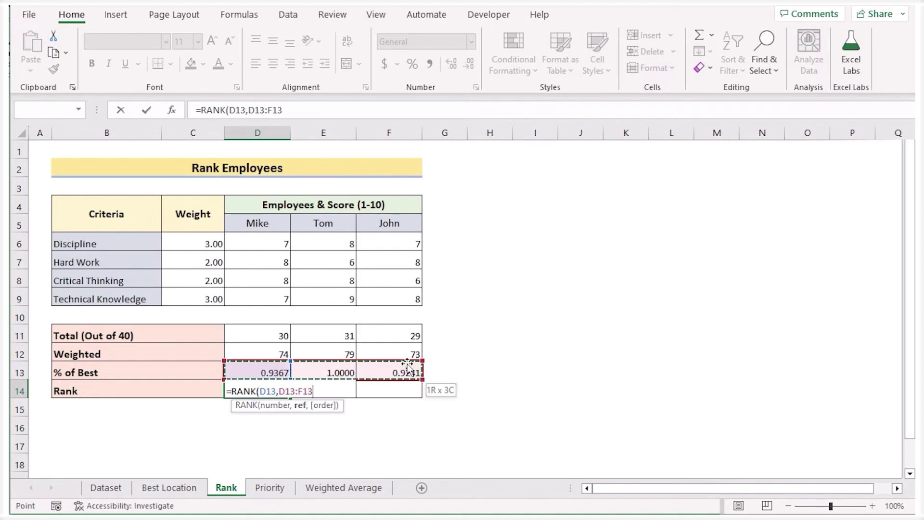
key("F4")
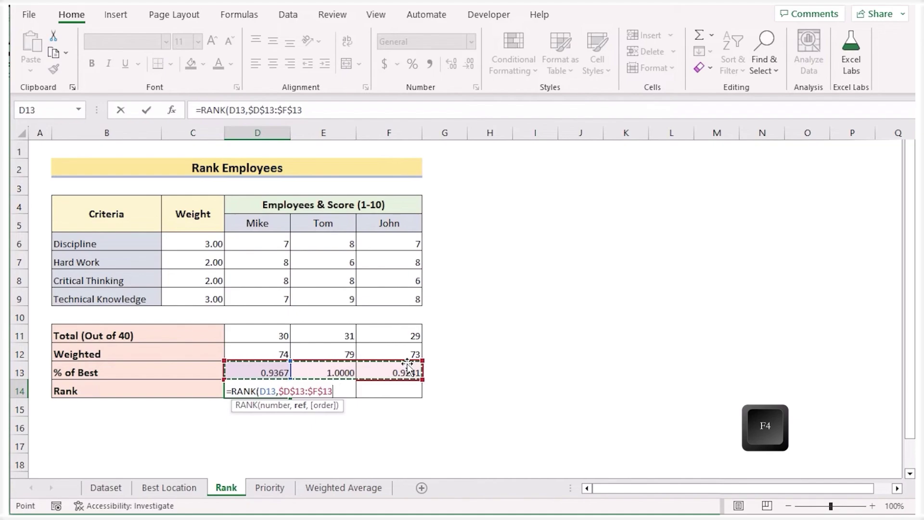
type(")")
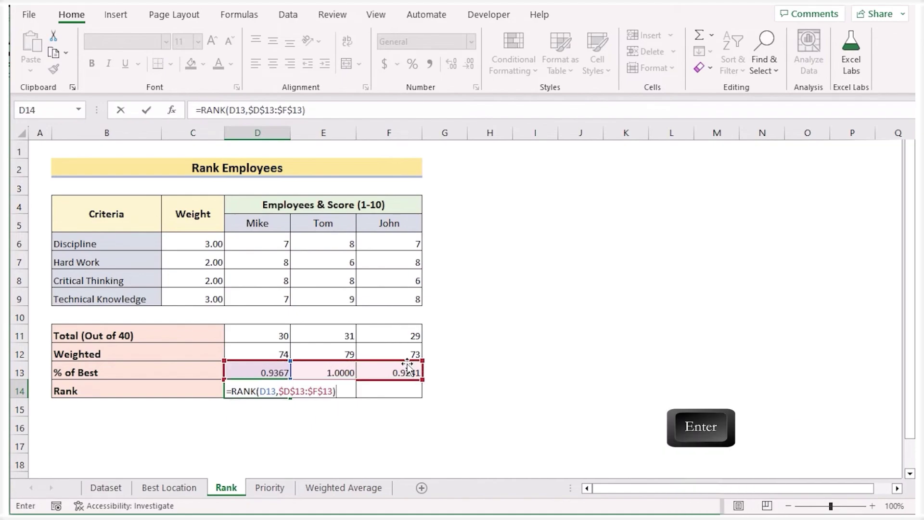
key("Return")
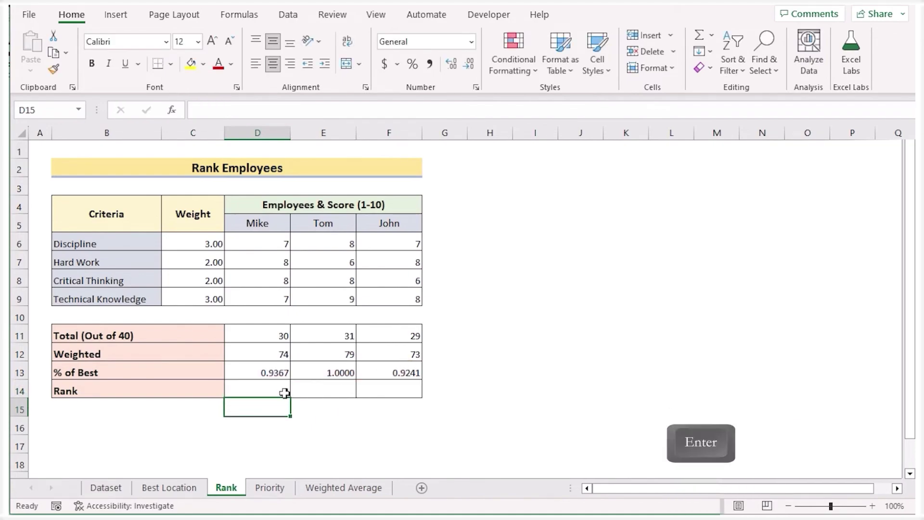
left_click(285, 392)
left_click_drag(292, 398, 419, 396)
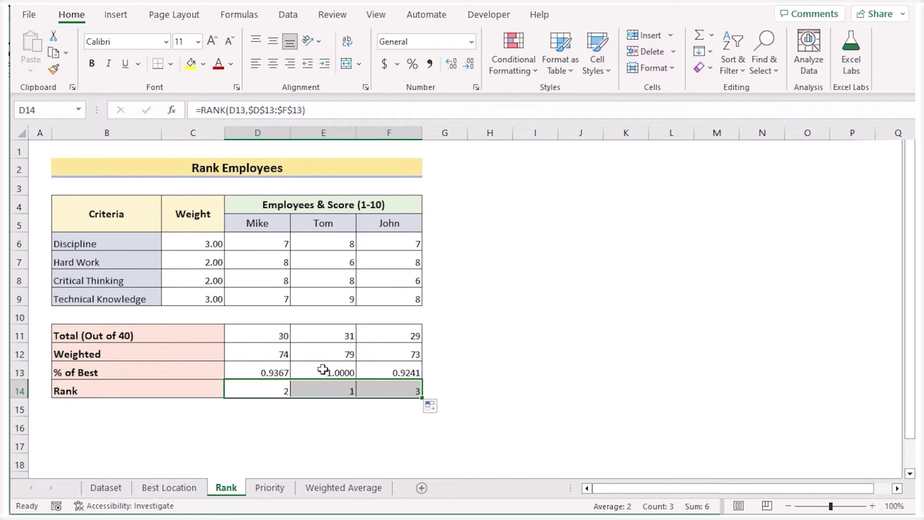
Compare the % of Best value with the resulting rank for each of the three employees
left_click(323, 370)
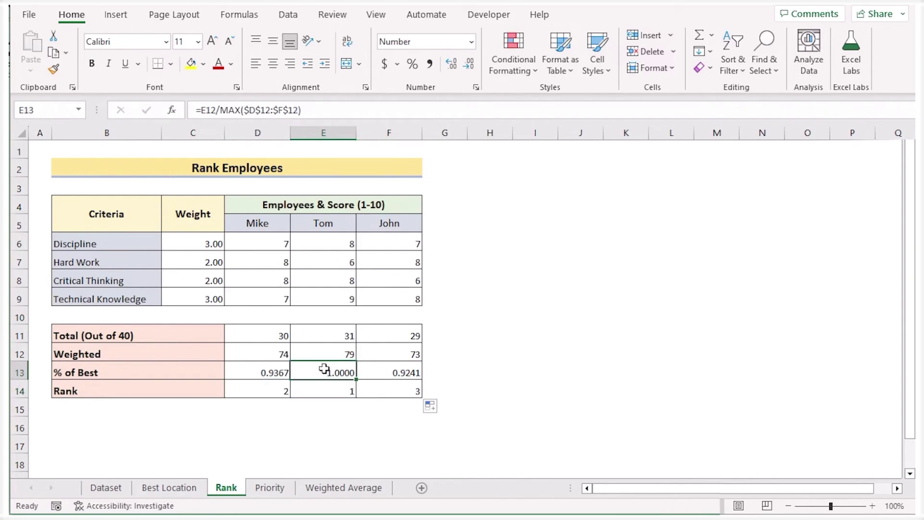
left_click(325, 390)
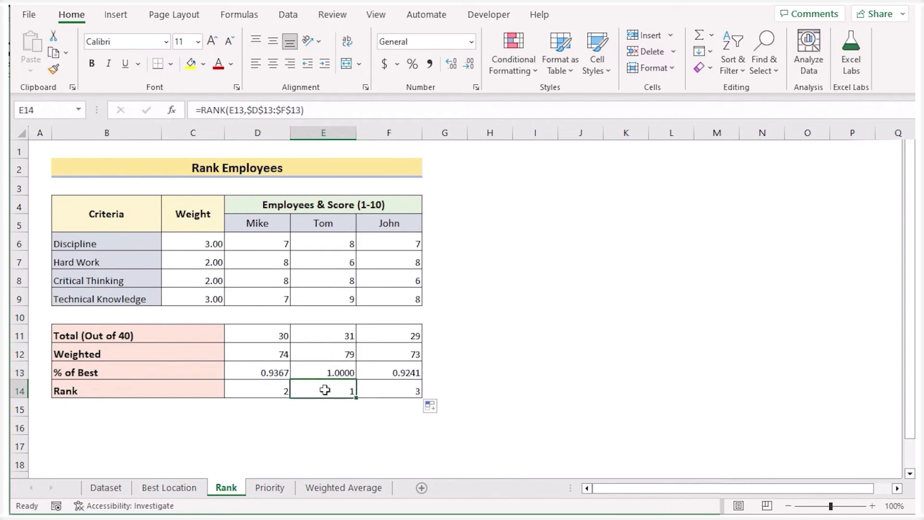
left_click(245, 371)
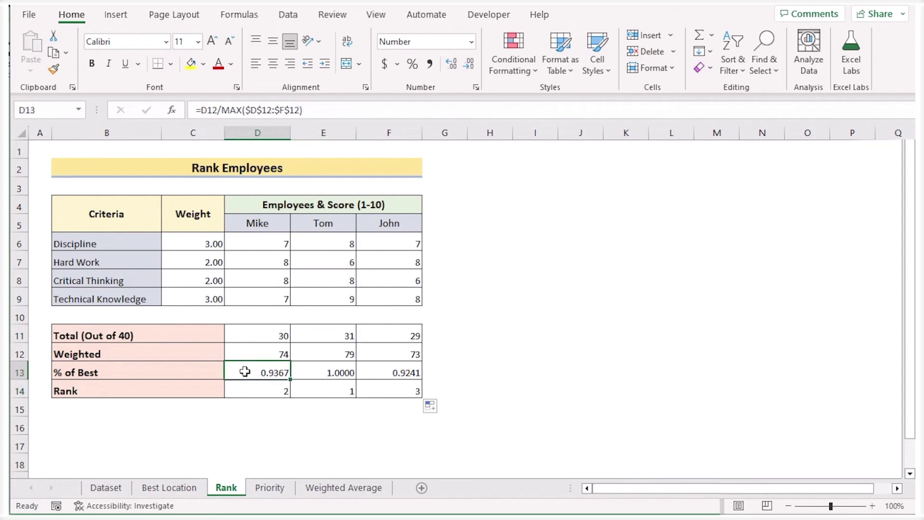
left_click(253, 389)
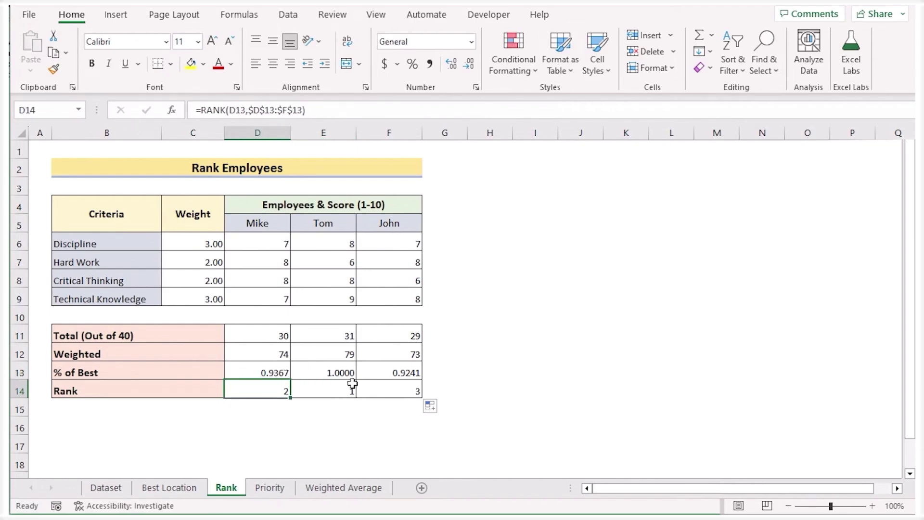
left_click(375, 371)
left_click(376, 385)
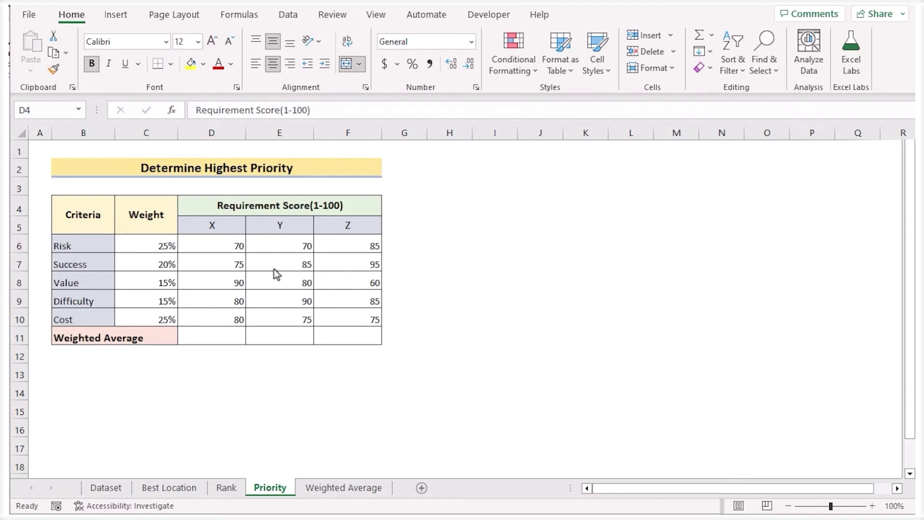
Examine the Criteria, Weight and Requirement Score headings and columns B through F on the Priority sheet
left_click(105, 221)
left_click(143, 221)
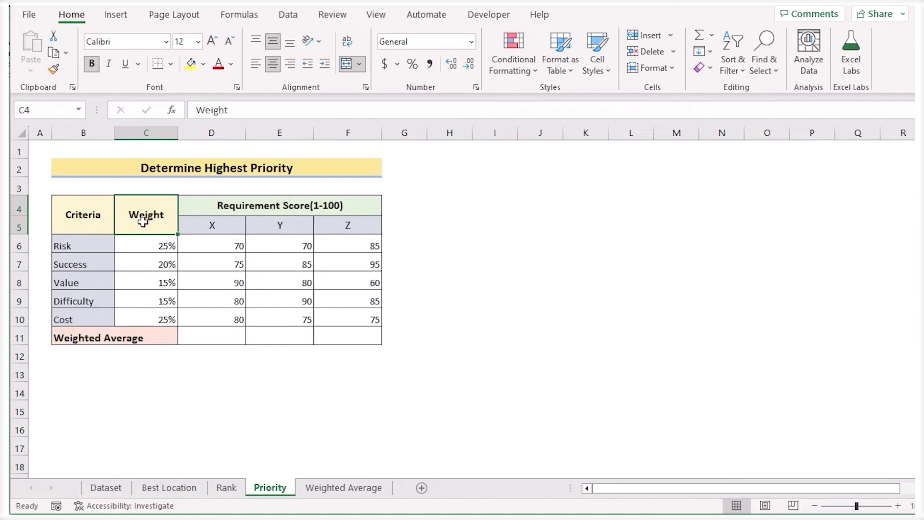
left_click(206, 204)
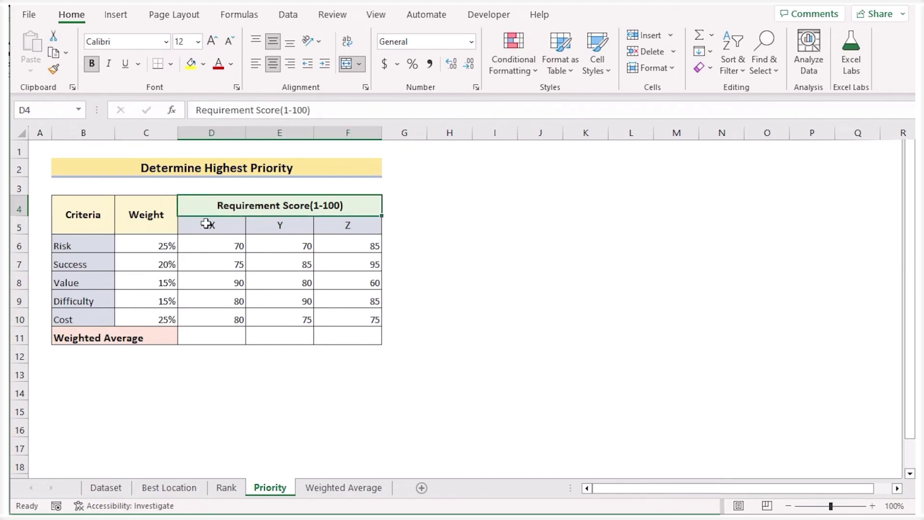
left_click(95, 132)
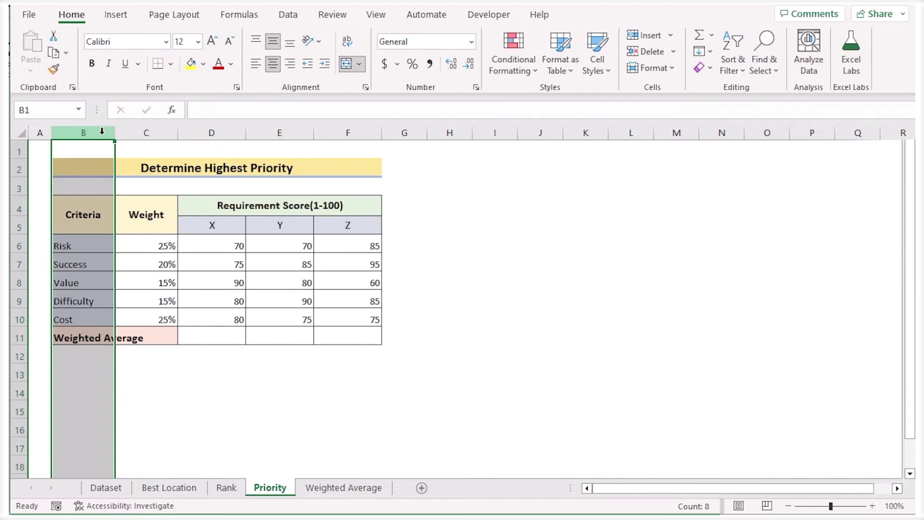
left_click(145, 132)
left_click(216, 132)
left_click(280, 132)
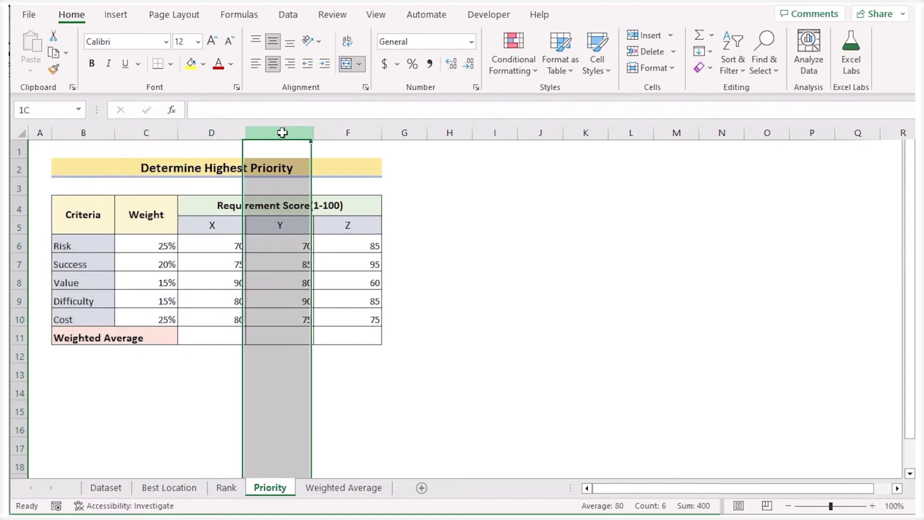
left_click(332, 131)
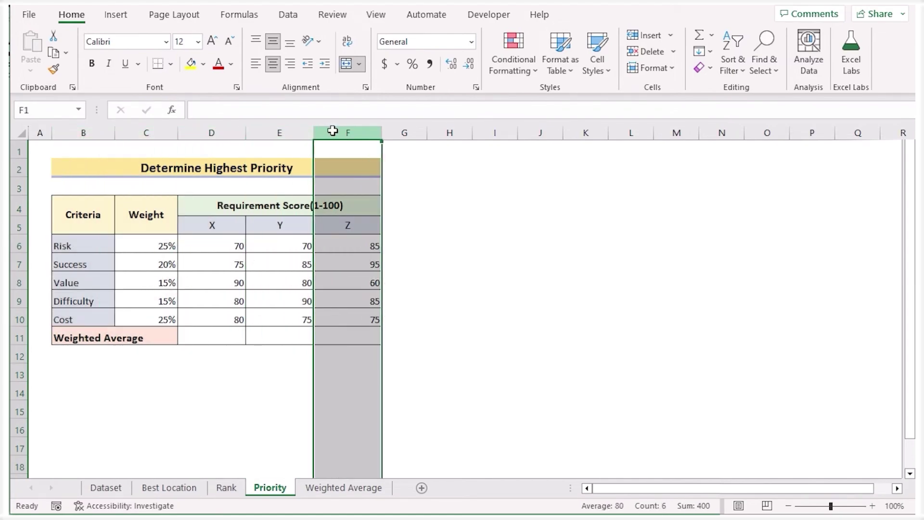
Begin requirement X's weighted average formula in D11 with =SUMPRODUCT(D6:D10,$C$6:$C$10, pairing its scores with the absolute weight range
left_click(143, 340)
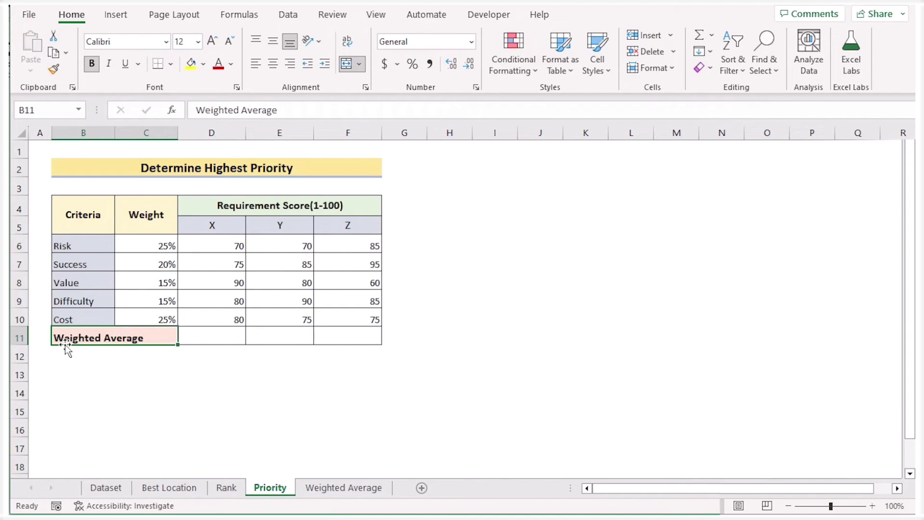
left_click(18, 337)
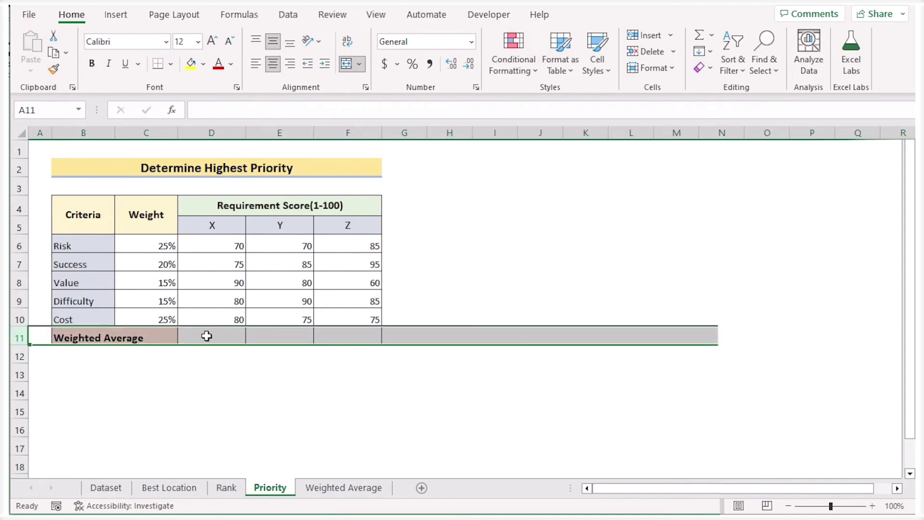
left_click(207, 337)
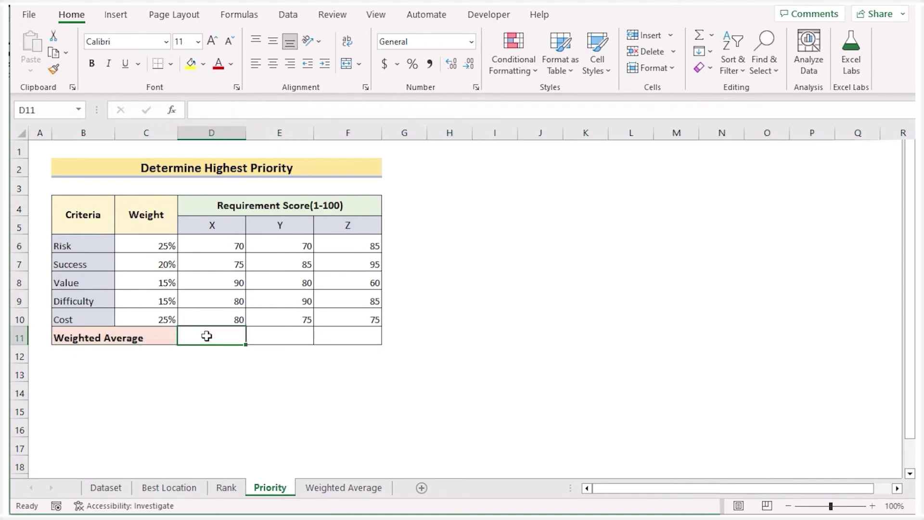
double_click(206, 337)
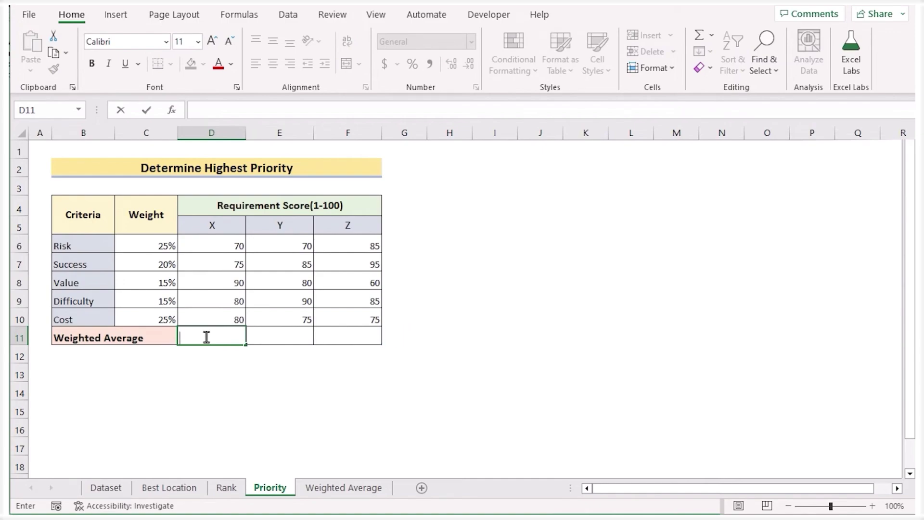
type("=SU")
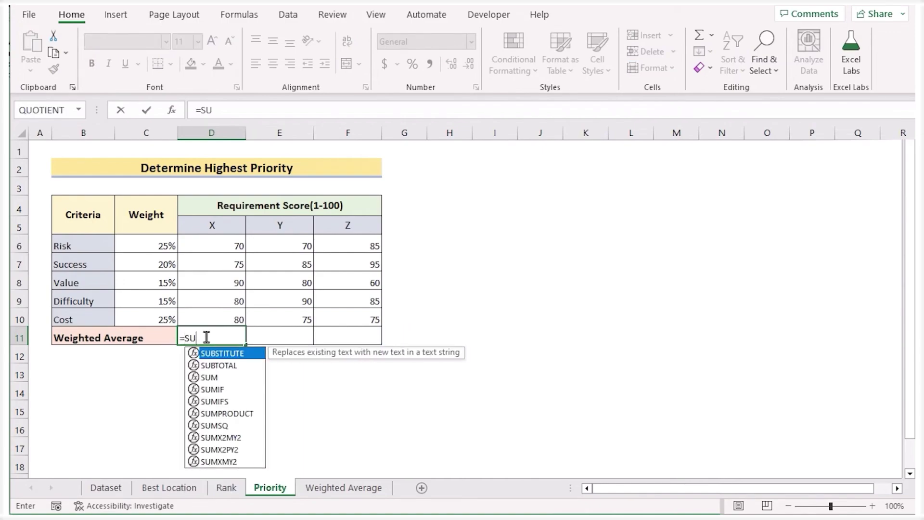
type("MPRODUCT")
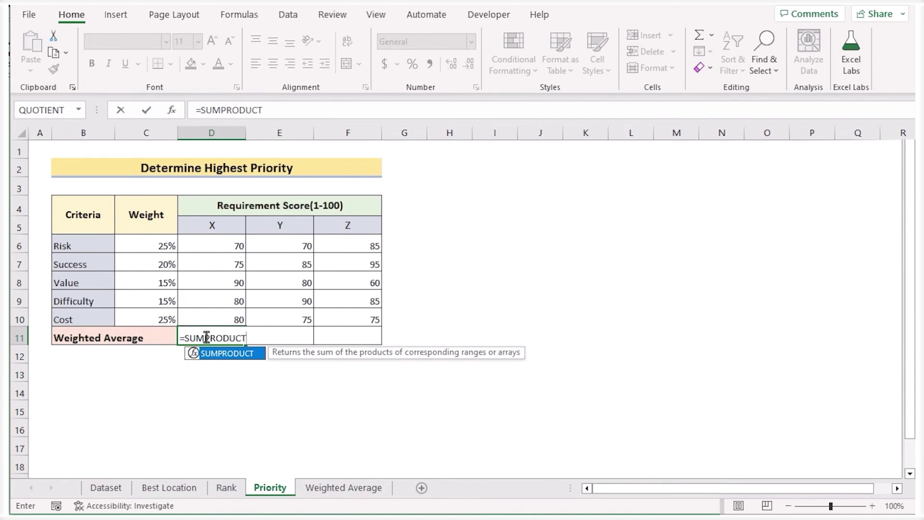
type("(")
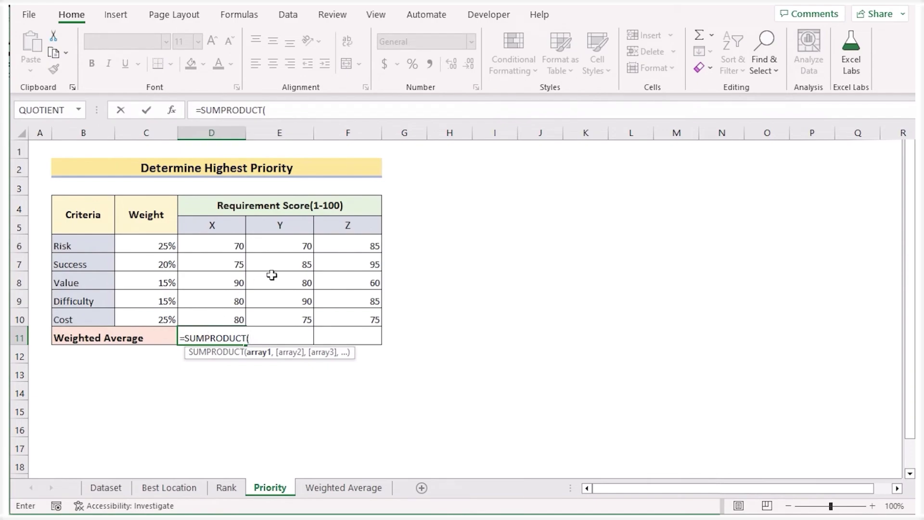
left_click(217, 242)
left_click_drag(217, 243, 217, 316)
type(",")
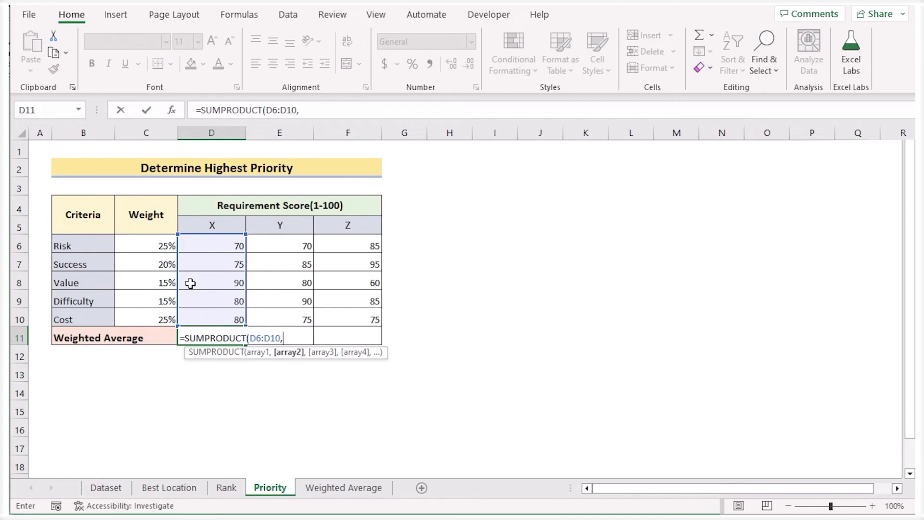
left_click_drag(138, 247, 136, 315)
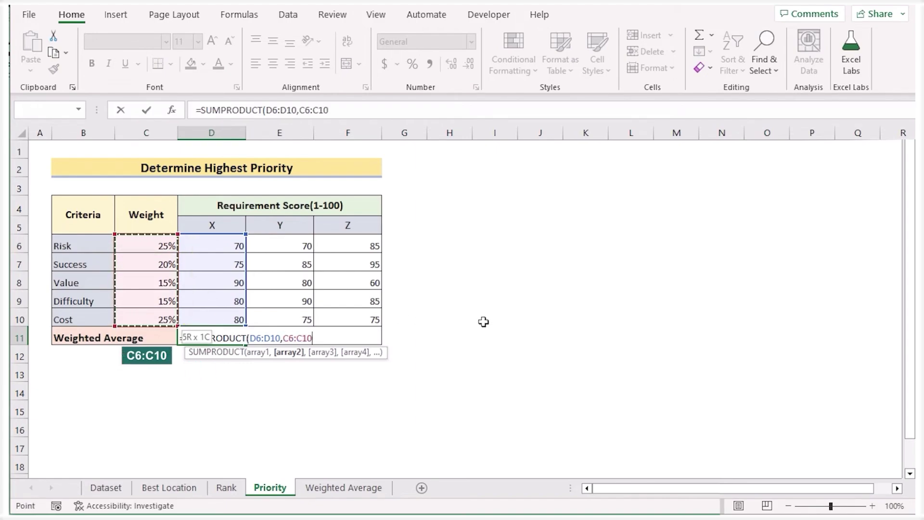
key("F4")
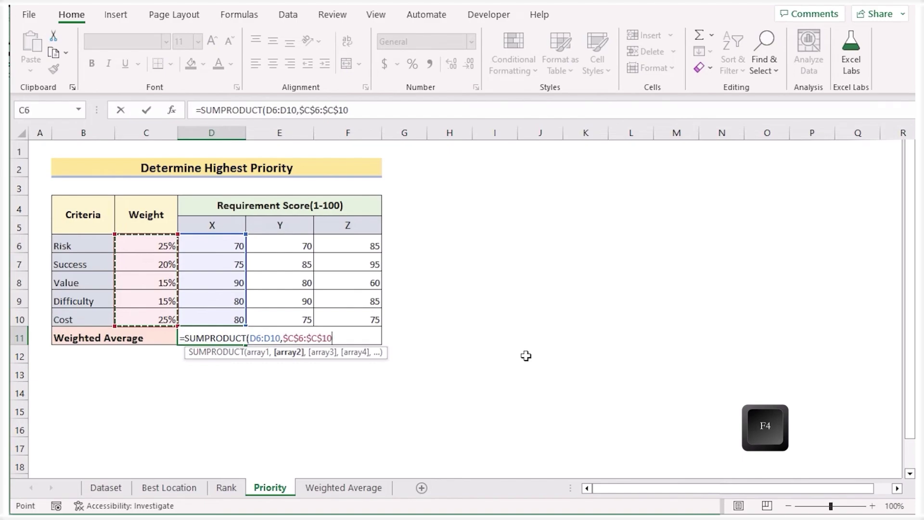
Complete the D11 formula by dividing by SUM($C$6:$C$10) and fill it across to F11
type(")/")
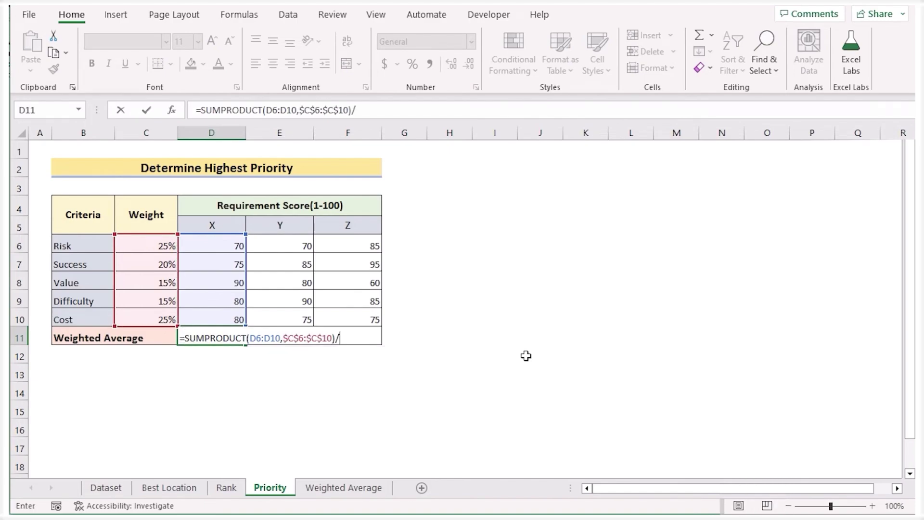
type("SUM")
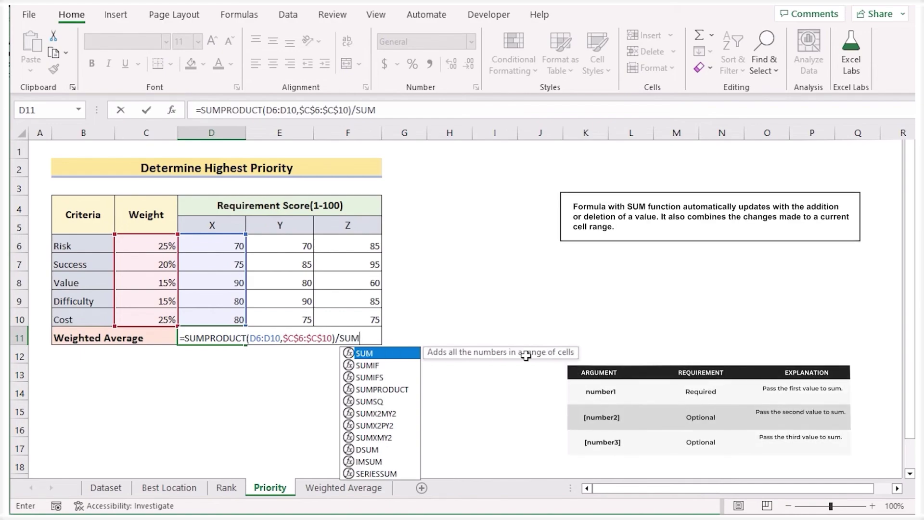
type("(")
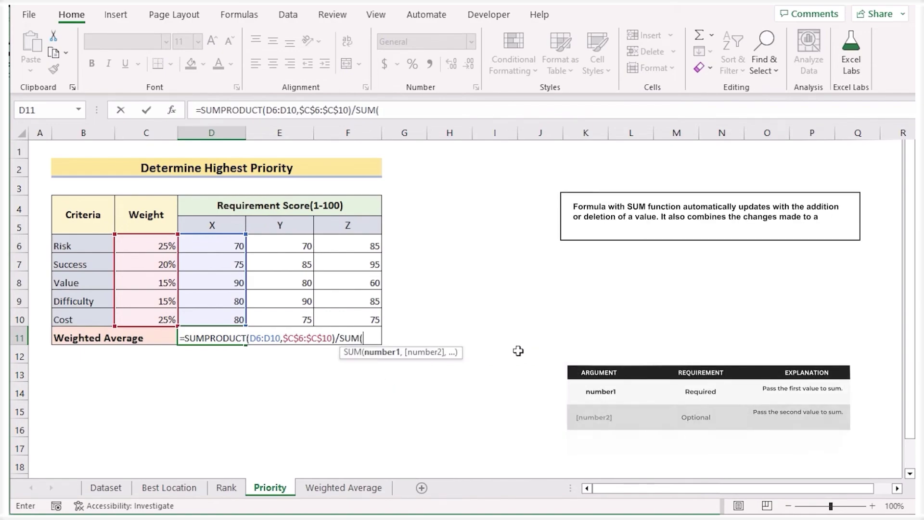
left_click_drag(140, 243, 141, 318)
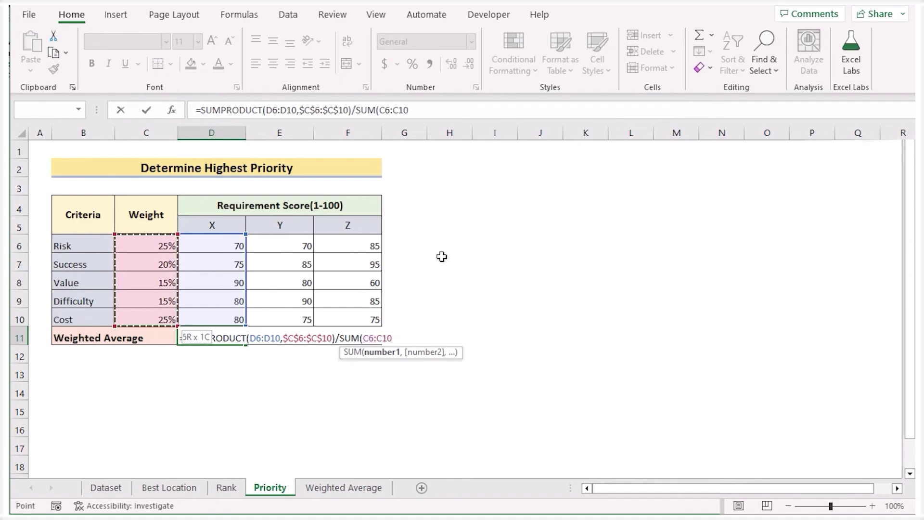
key("F4")
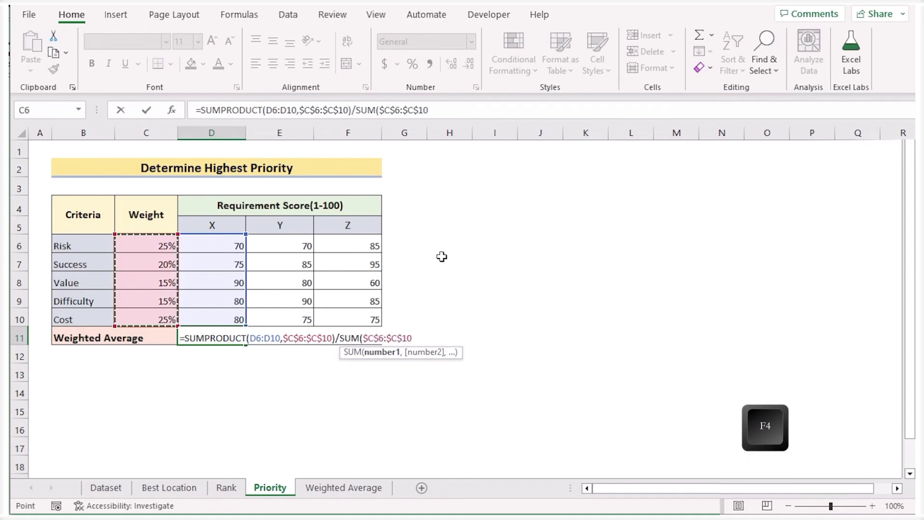
type(")")
key("Return")
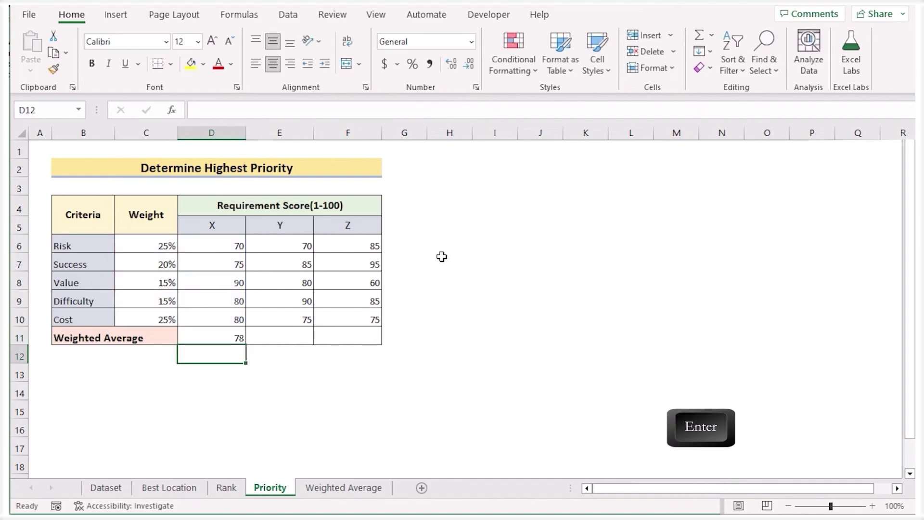
left_click(215, 334)
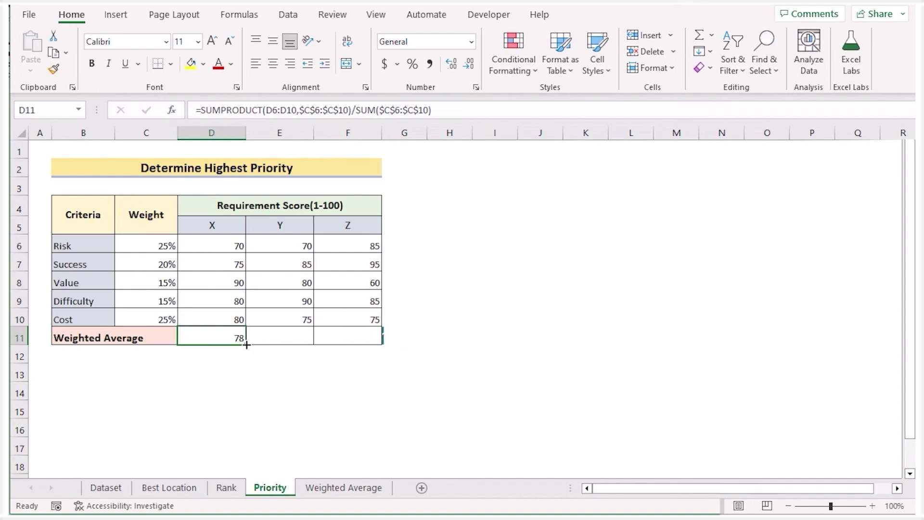
left_click_drag(247, 345, 362, 347)
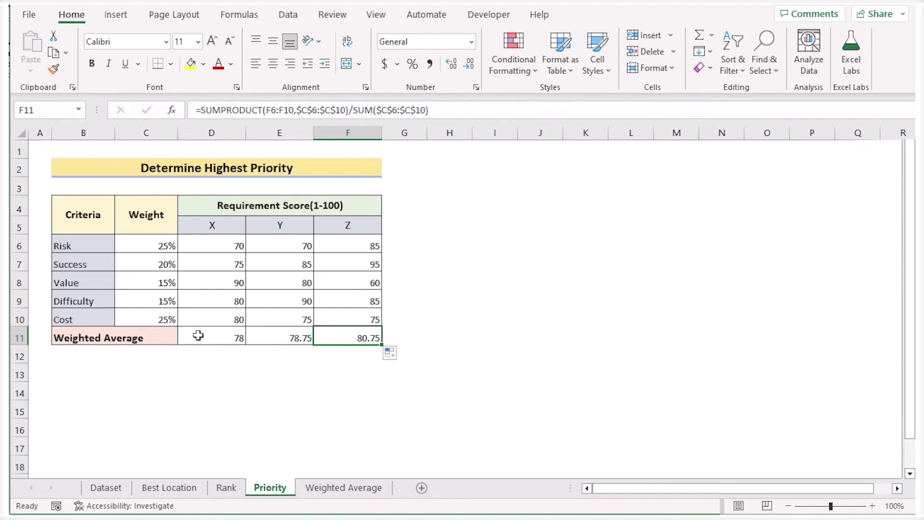
Compare the weighted averages of requirements X and Z in row 11
left_click(198, 336)
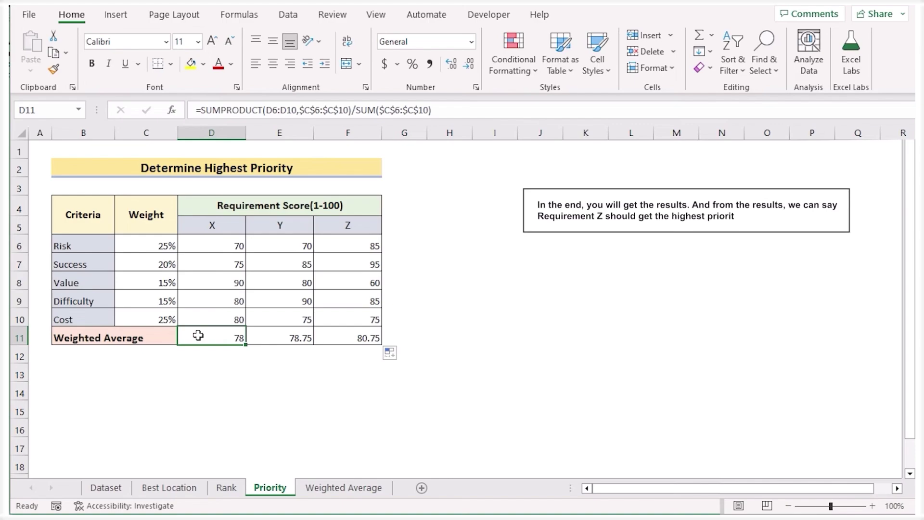
left_click(335, 335)
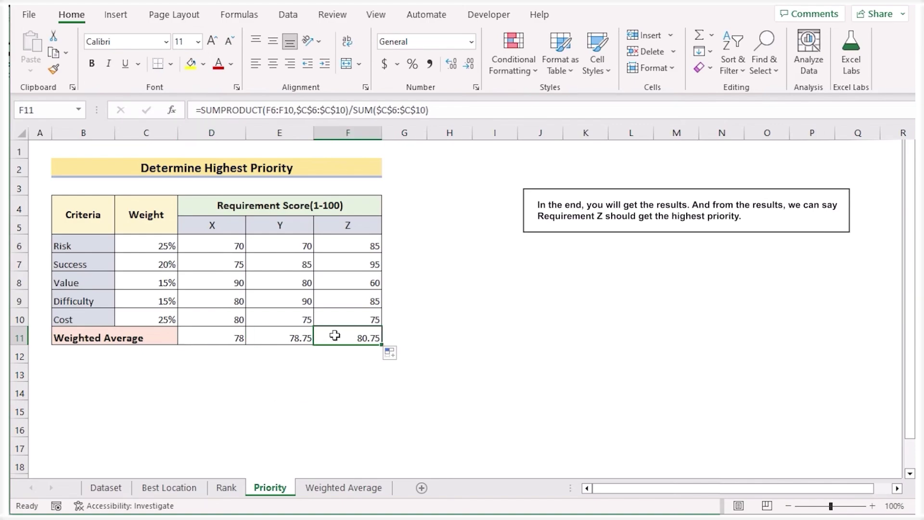
left_click(205, 339)
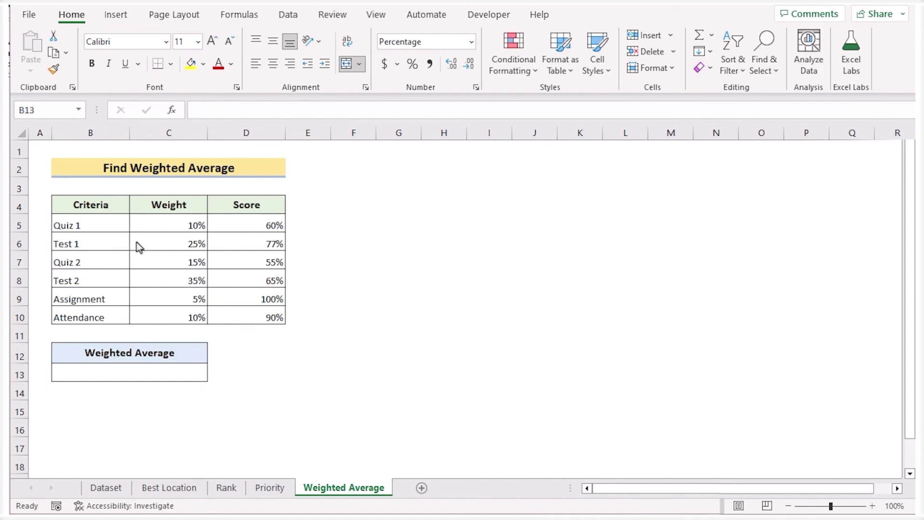
Examine the Criteria, Weight and Score headings and columns B through D on the Weighted Average sheet
left_click(121, 206)
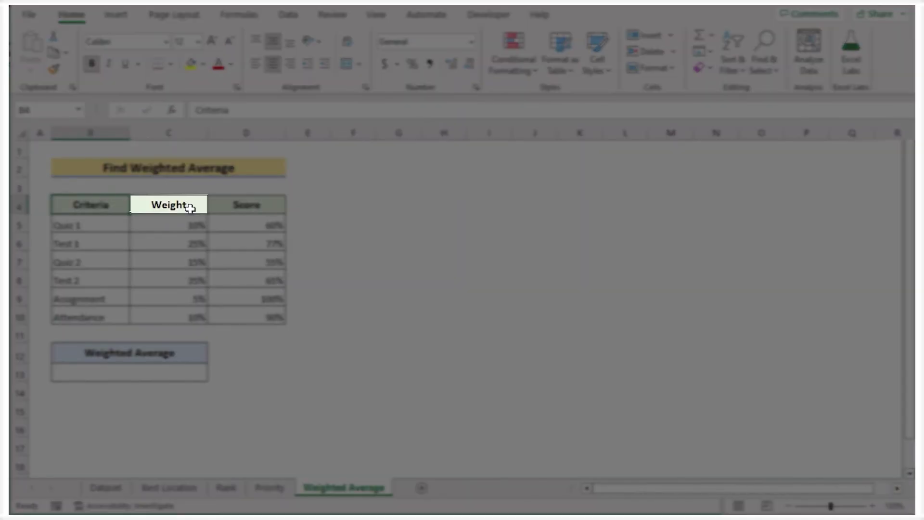
left_click(188, 208)
left_click(278, 208)
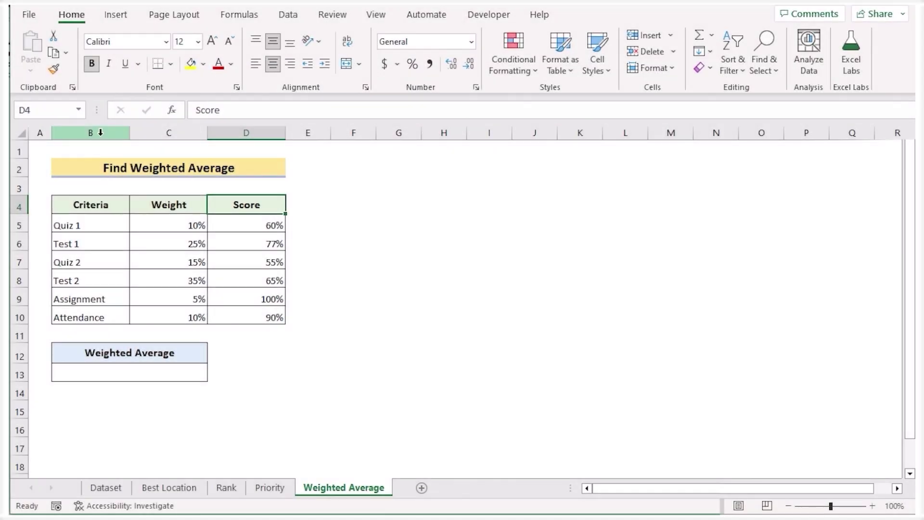
left_click_drag(97, 133, 159, 133)
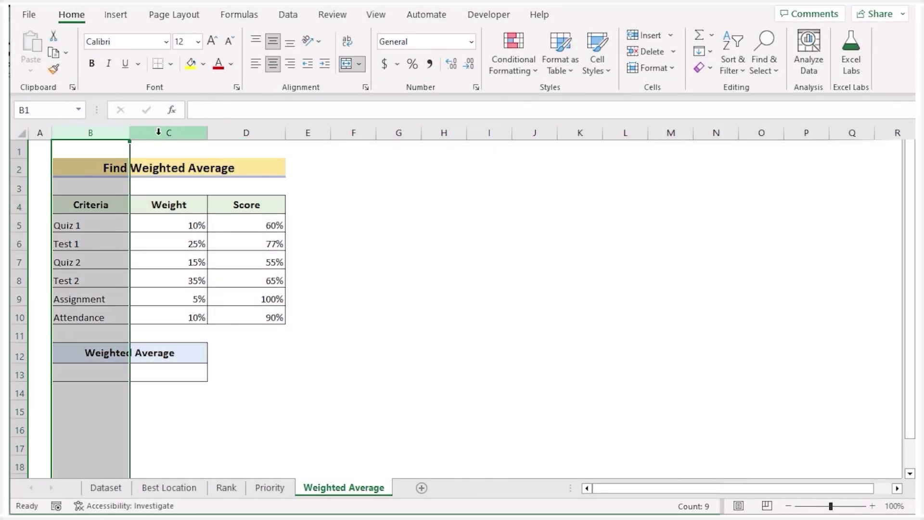
left_click(158, 132)
left_click(240, 132)
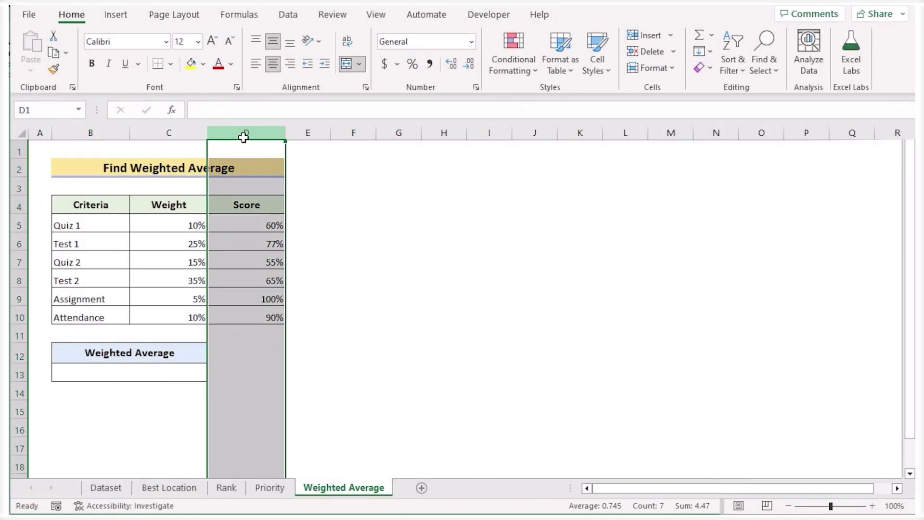
Begin the weighted average formula in B13 with =SUMPRODUCT(D5:D10,C5:C10, using the scores and their weights
left_click(118, 372)
double_click(119, 372)
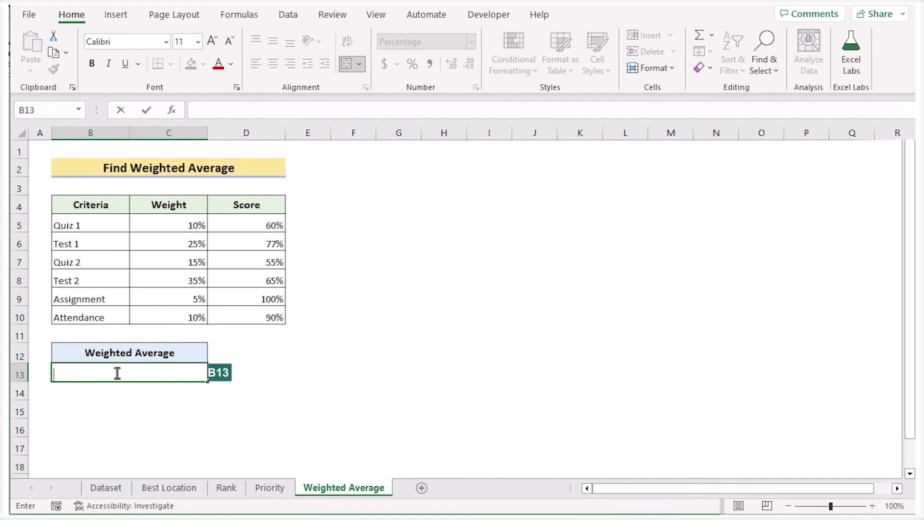
type("=")
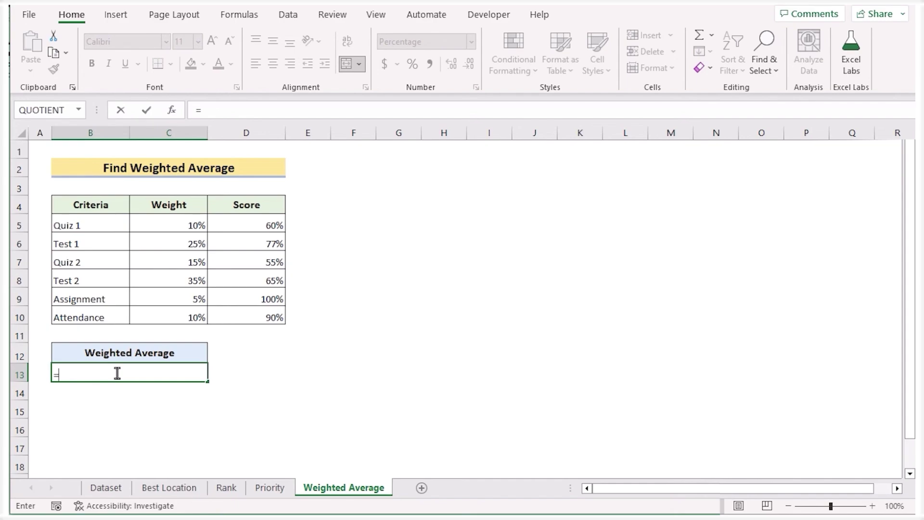
type("SUMPR")
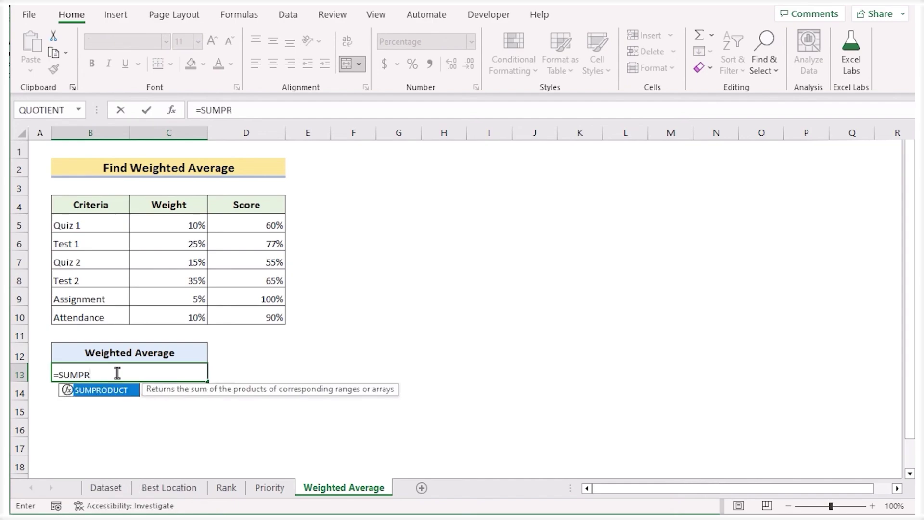
type("ODUCT")
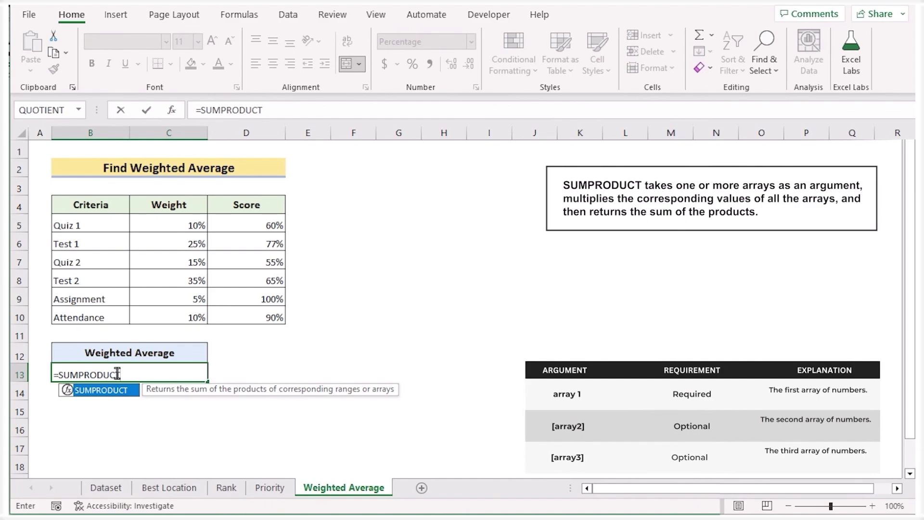
type("(")
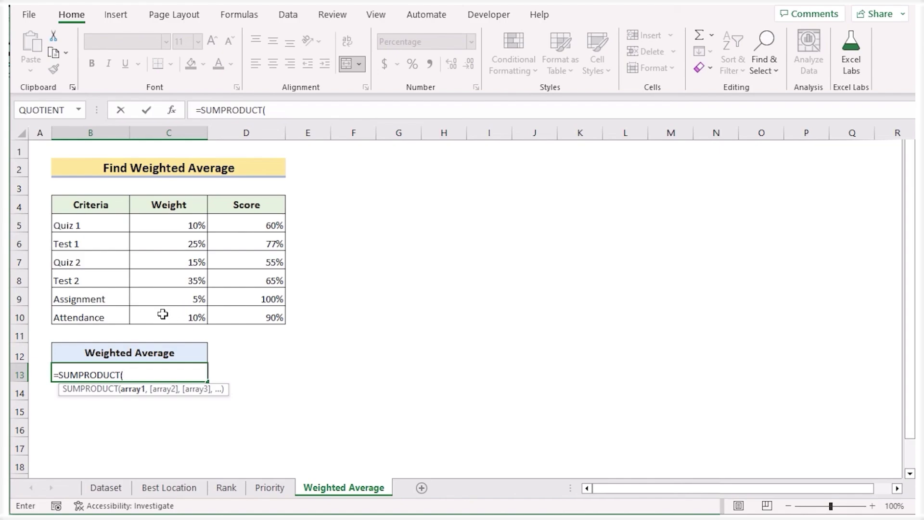
left_click(252, 223)
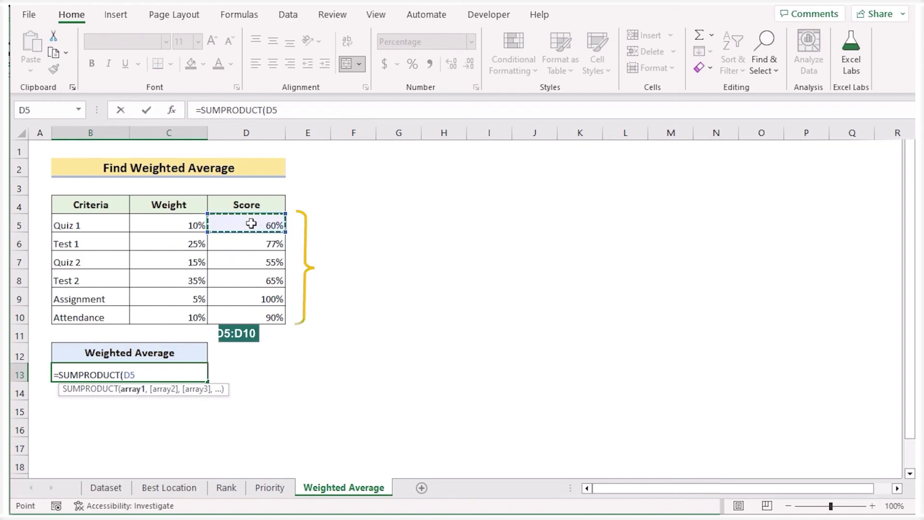
left_click_drag(251, 223, 246, 316)
type(",")
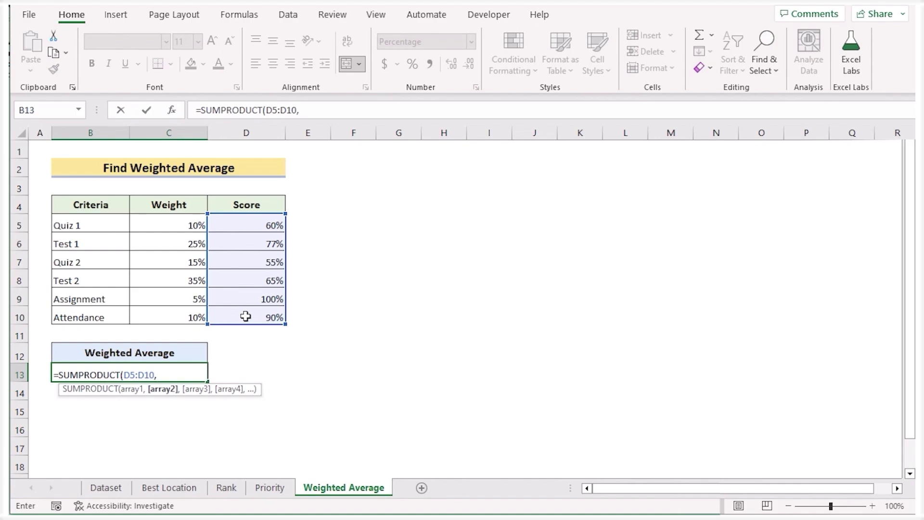
left_click(181, 226)
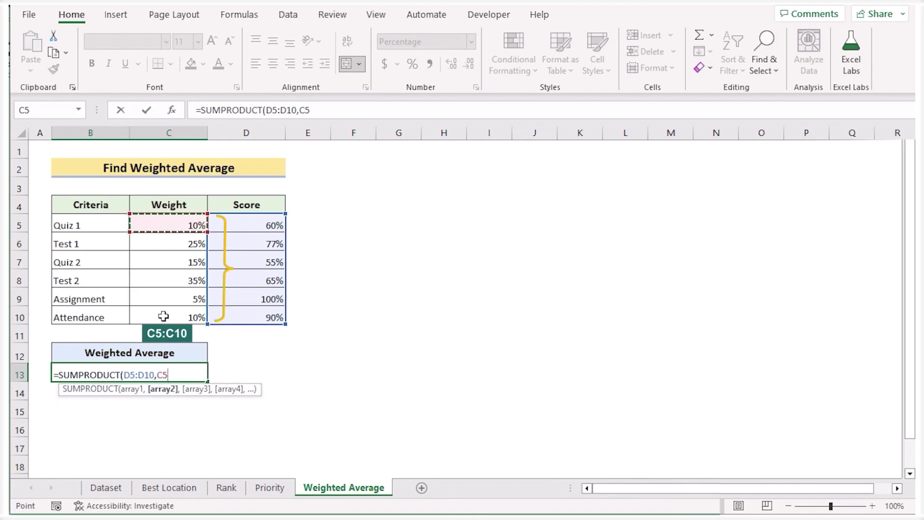
left_click_drag(164, 316, 164, 316)
Complete the B13 formula by closing SUMPRODUCT and dividing it by the sum of the weights, SUM(C5:C10)
type(")")
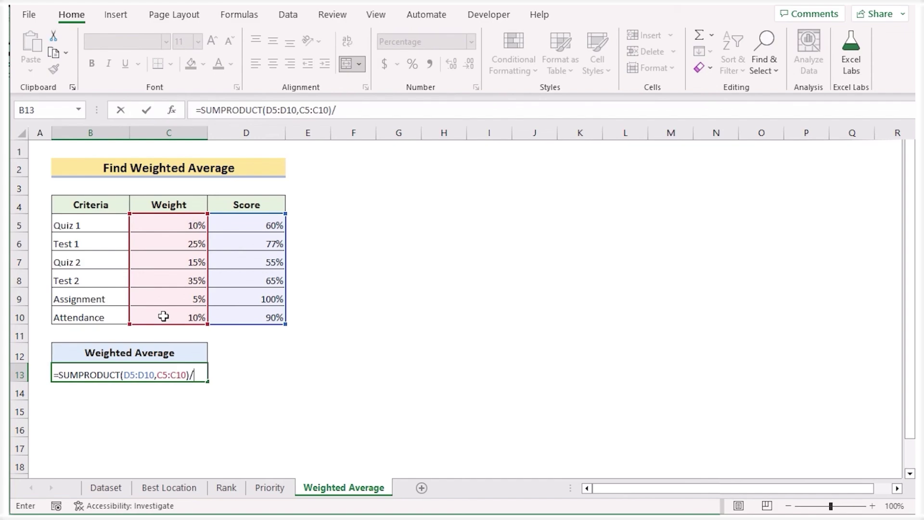
type("/SUM")
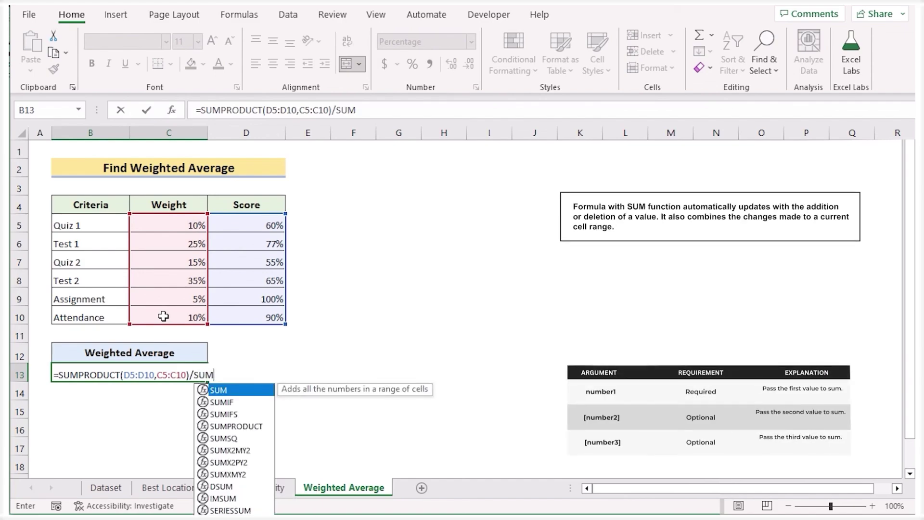
type("(")
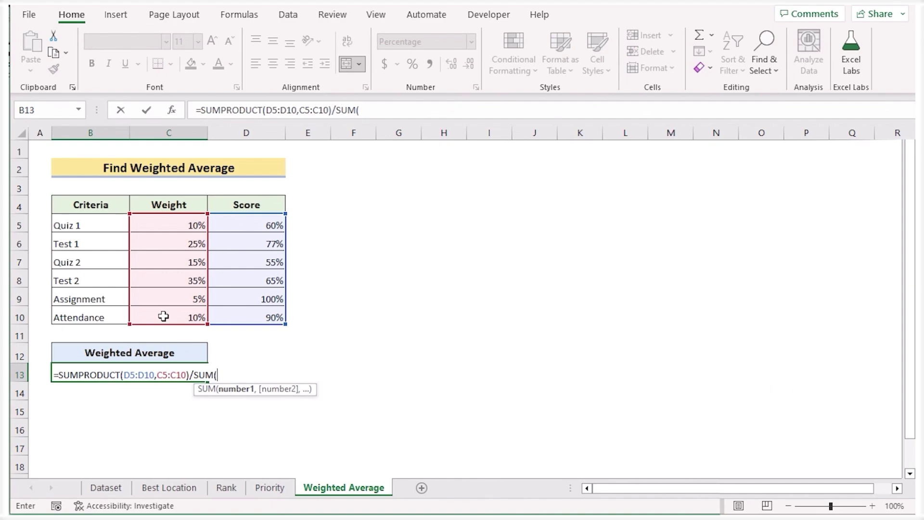
left_click_drag(147, 226, 162, 318)
type(")")
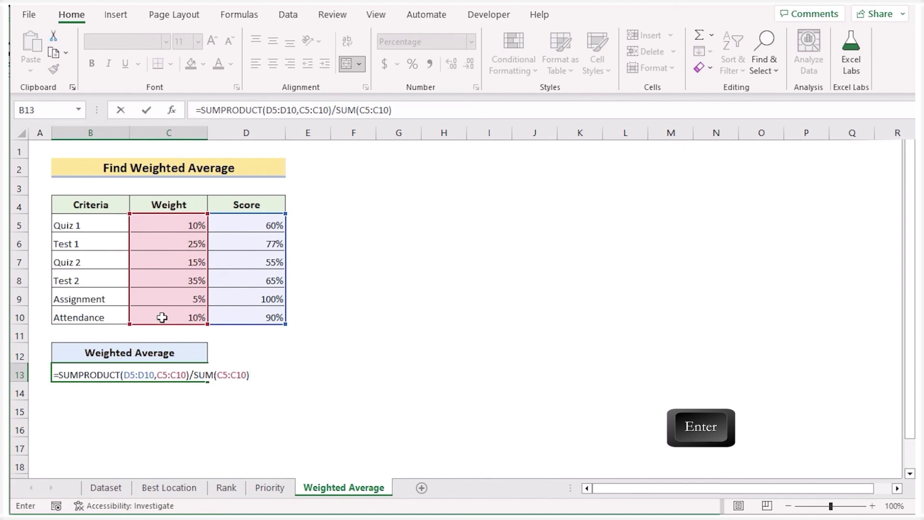
key("Return")
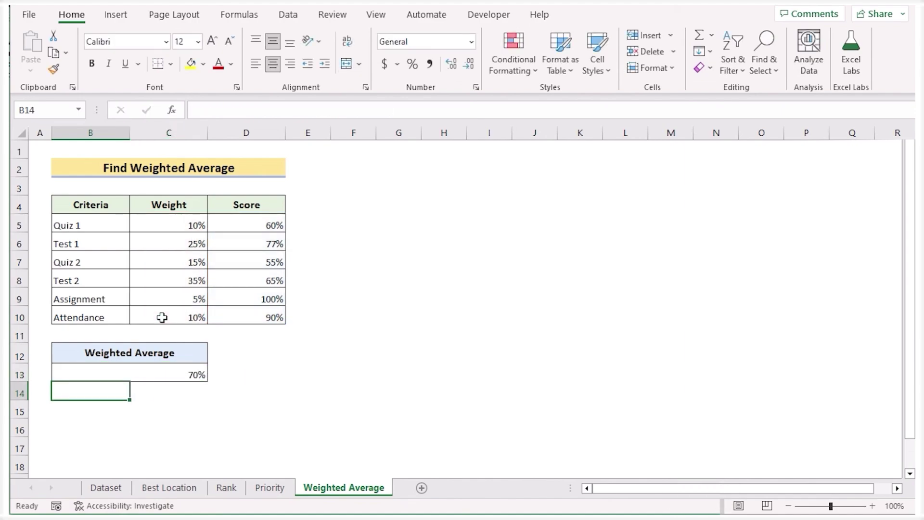